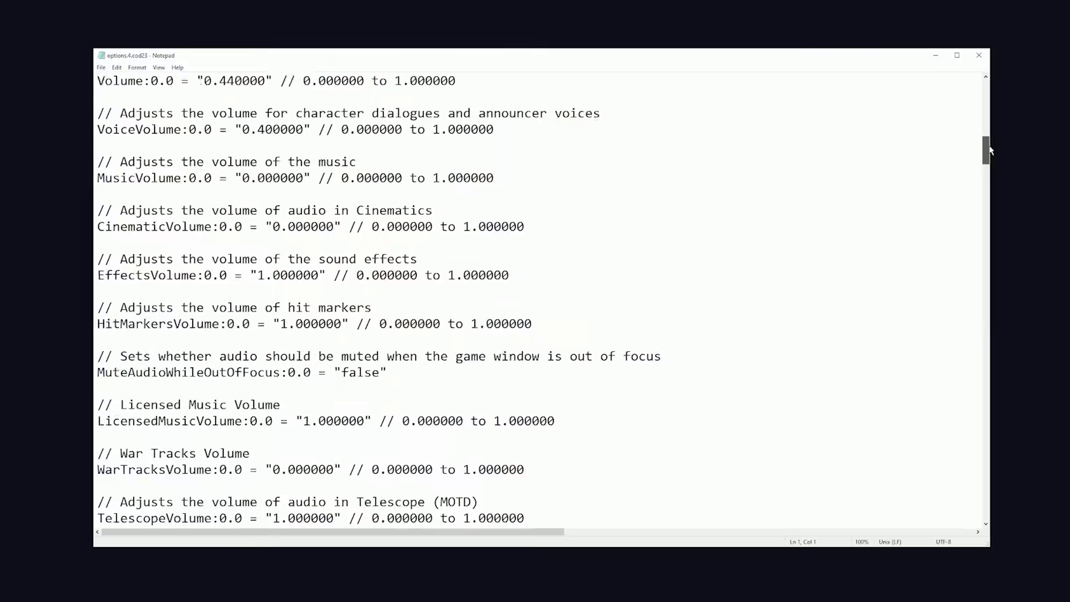
scroll(1005, 157, "down", 5)
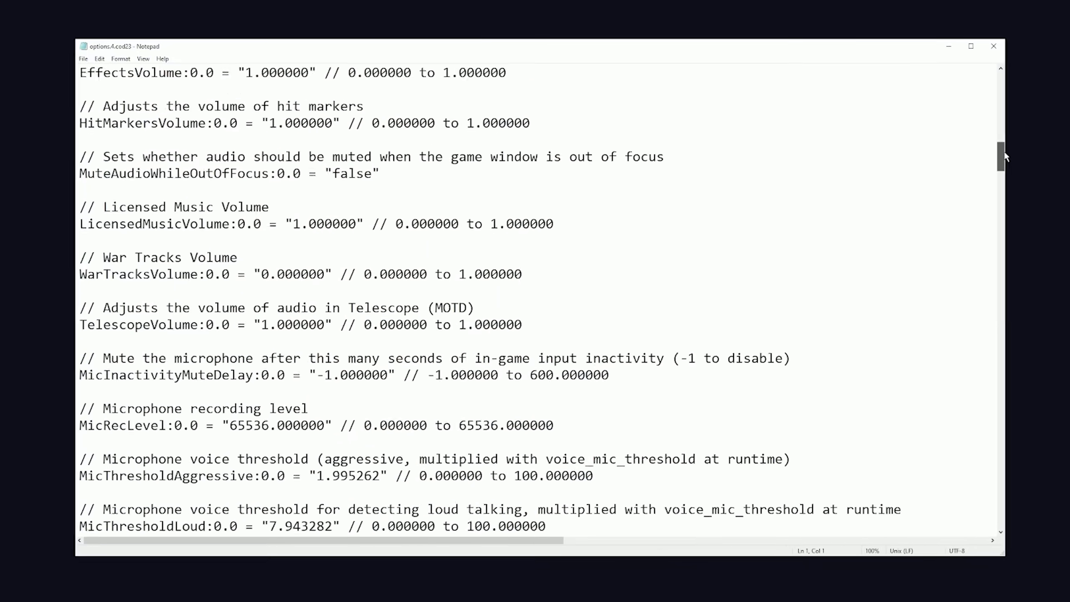
scroll(1004, 157, "down", 7)
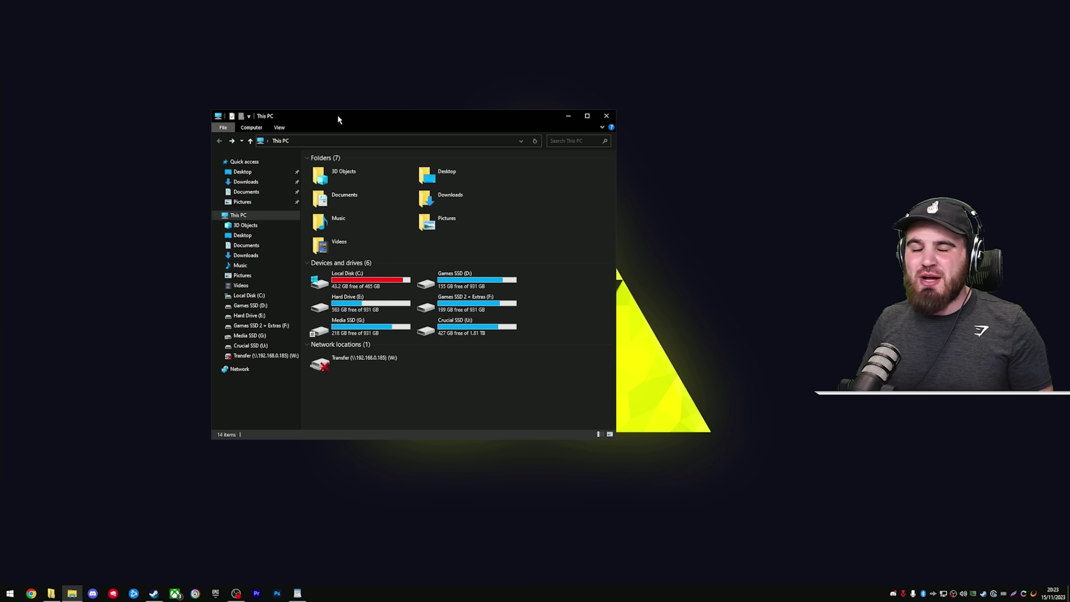
Go to the players folder inside Documents > Call of Duty
key("F5")
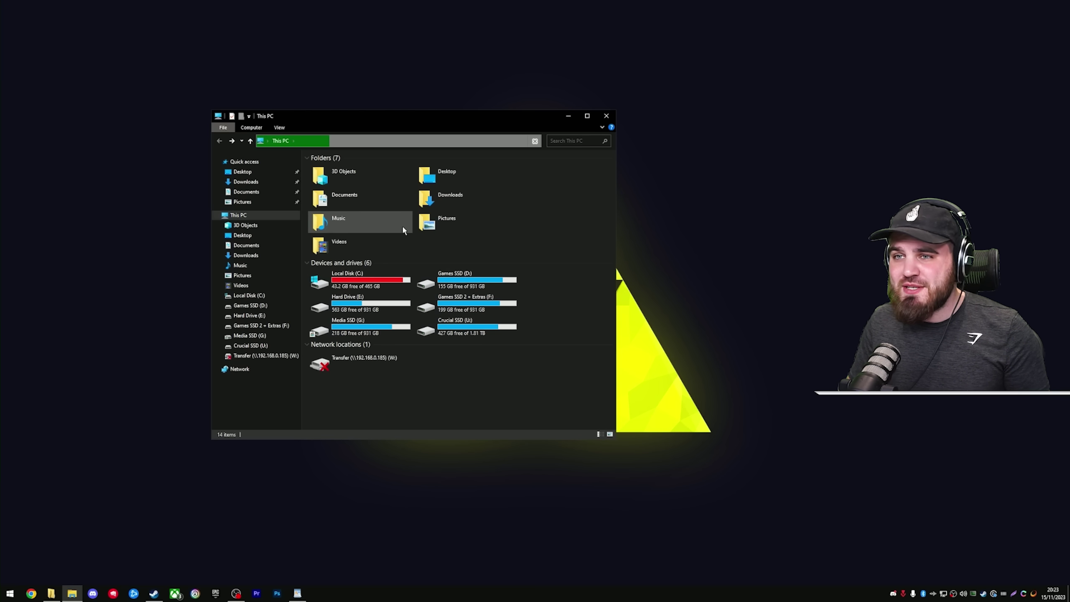
double_click(351, 200)
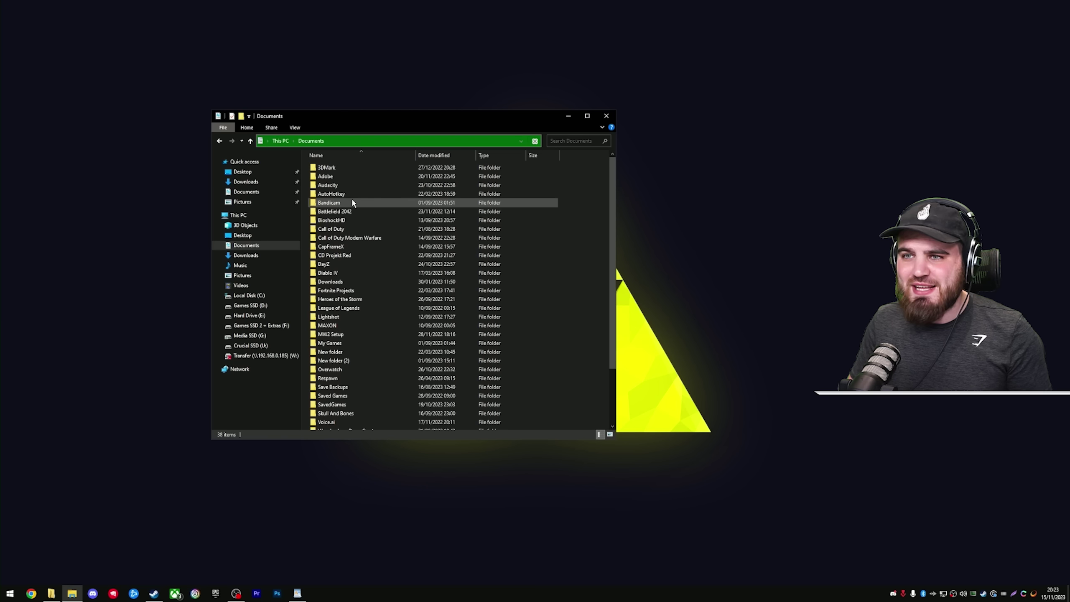
double_click(333, 229)
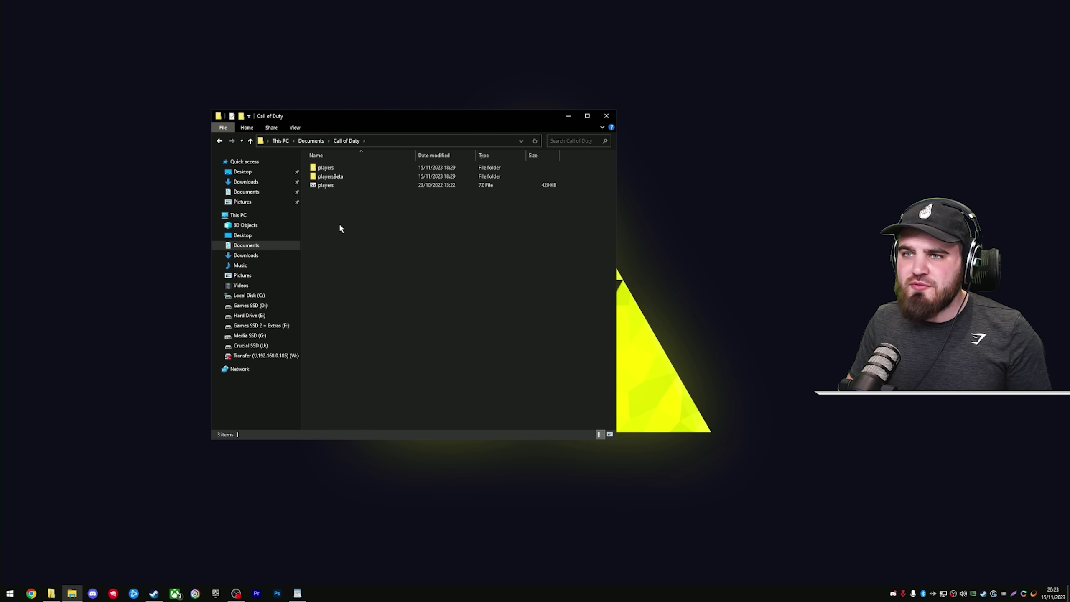
double_click(329, 169)
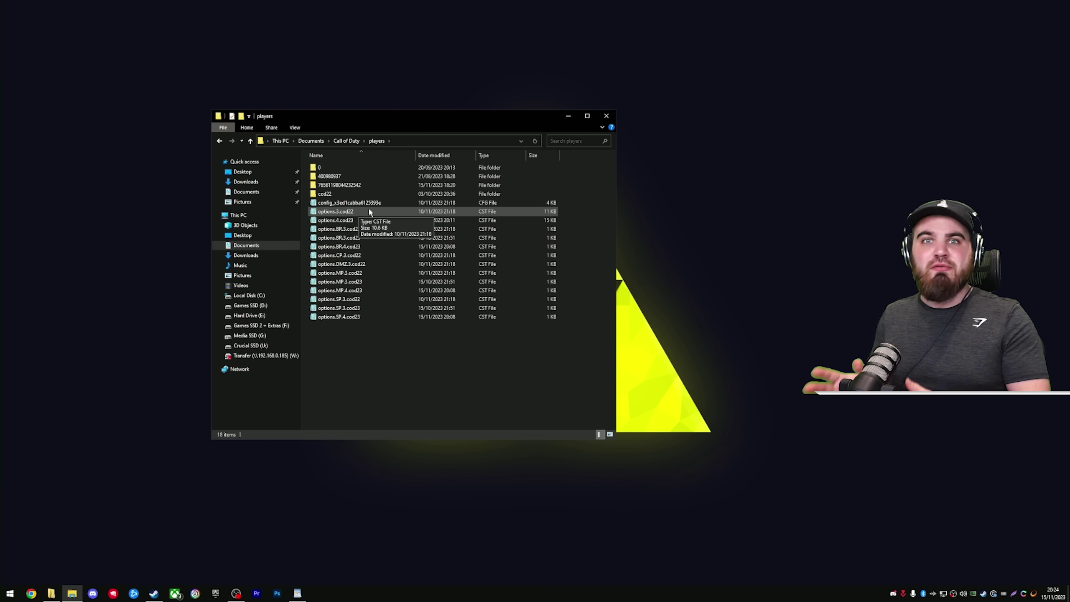
Open the options.4.cod23 file from the players folder with Notepad
left_click(371, 221)
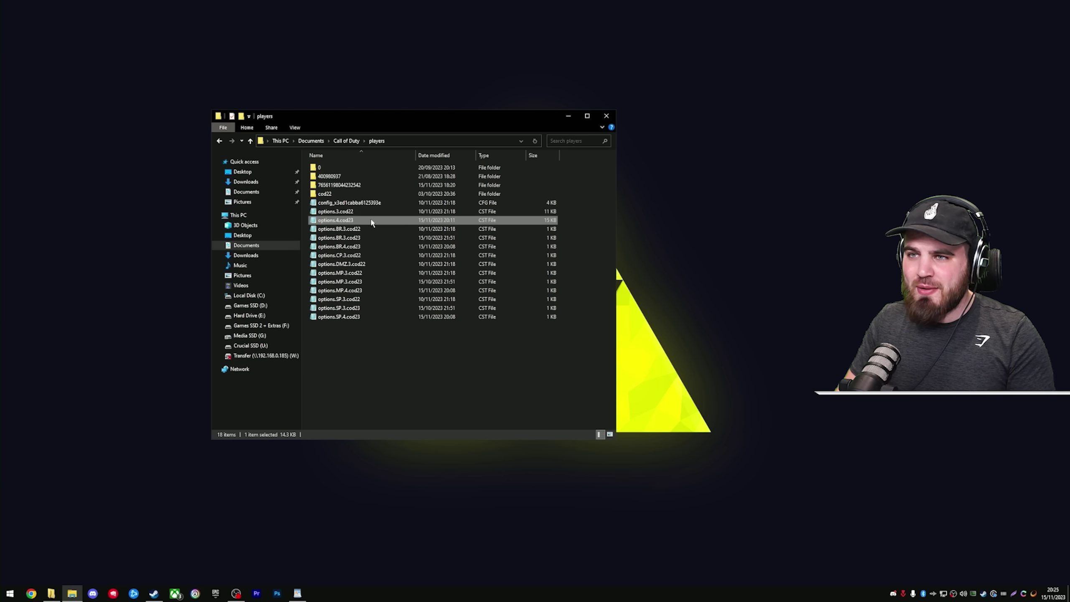
right_click(371, 222)
left_click(406, 277)
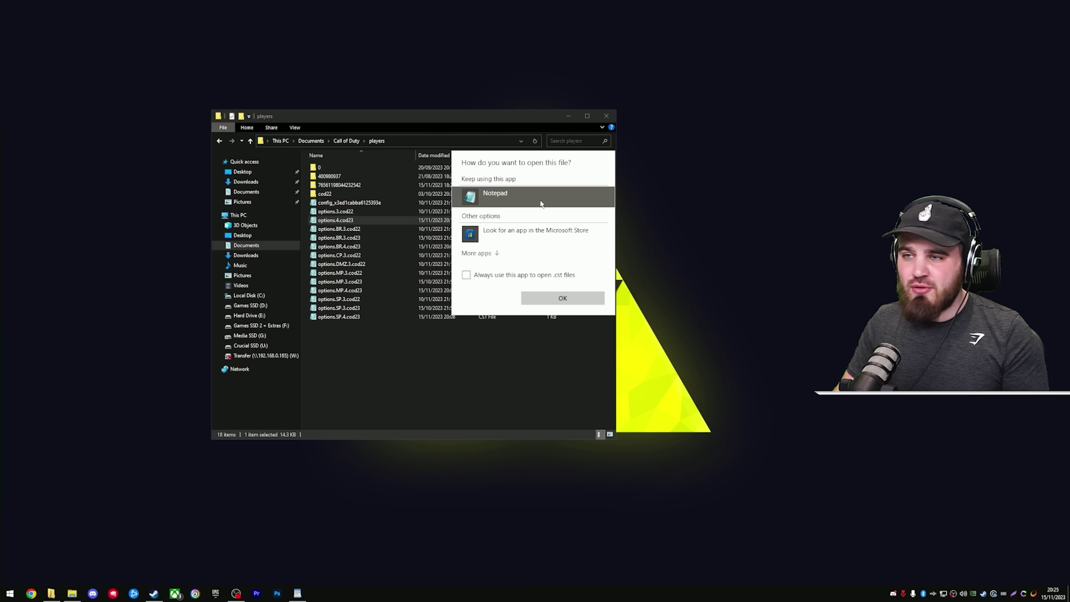
left_click(493, 253)
scroll(526, 243, "down", 3)
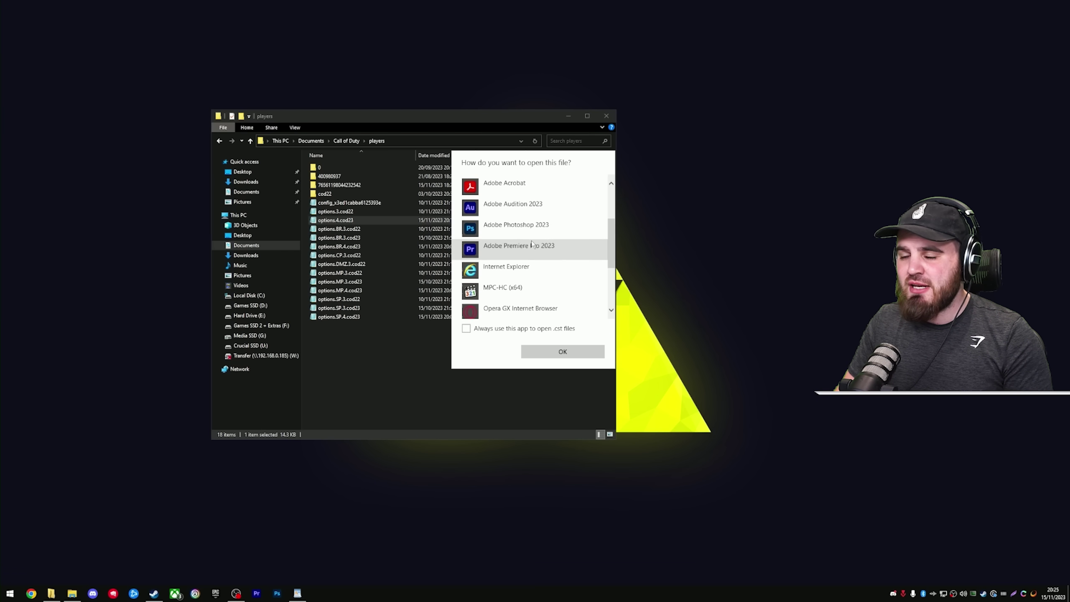
scroll(531, 245, "down", 5)
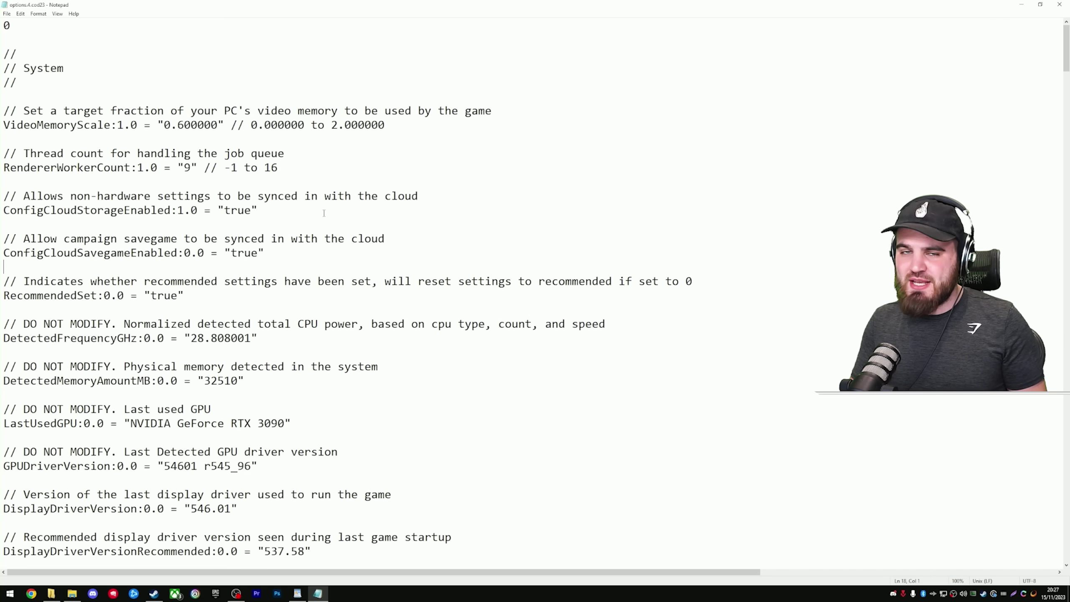
Examine the RendererWorkerCount line in the System section, including its value and allowed range
left_click(150, 83)
left_click_drag(6, 168, 283, 171)
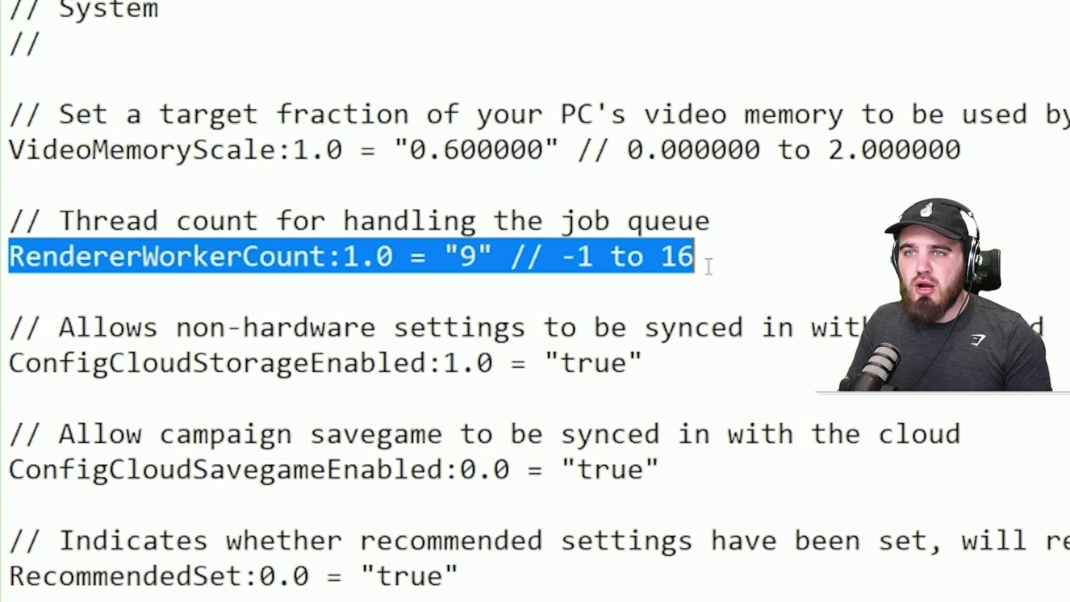
left_click(582, 264)
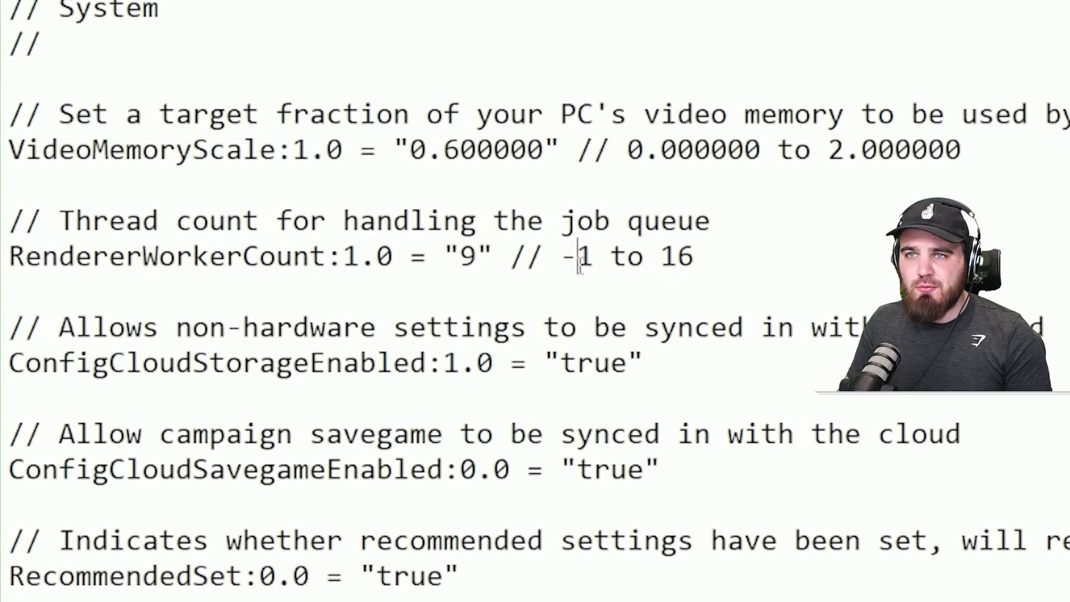
double_click(469, 256)
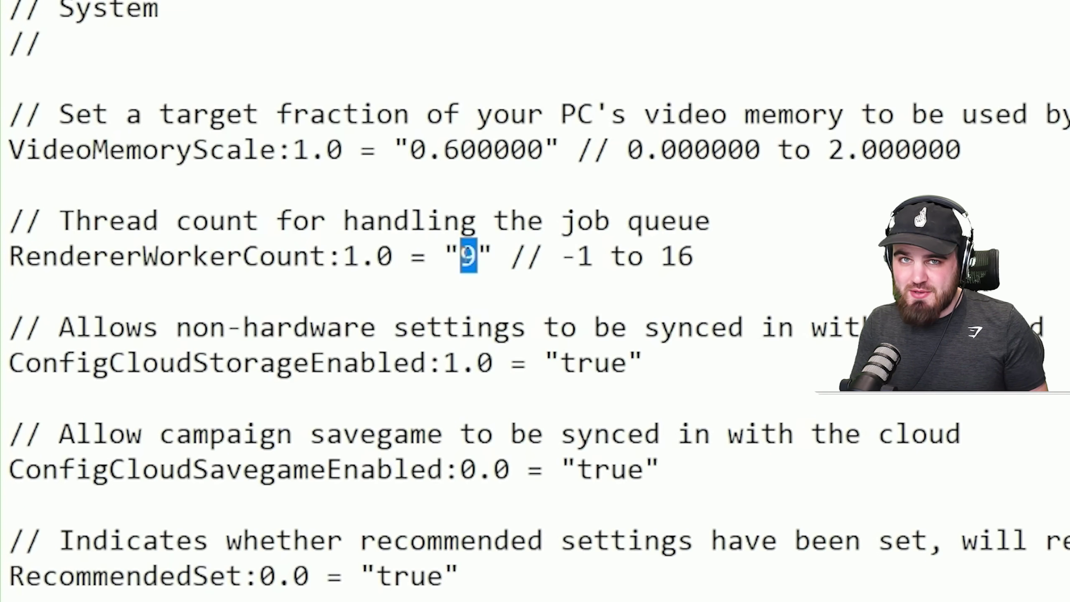
left_click(516, 255)
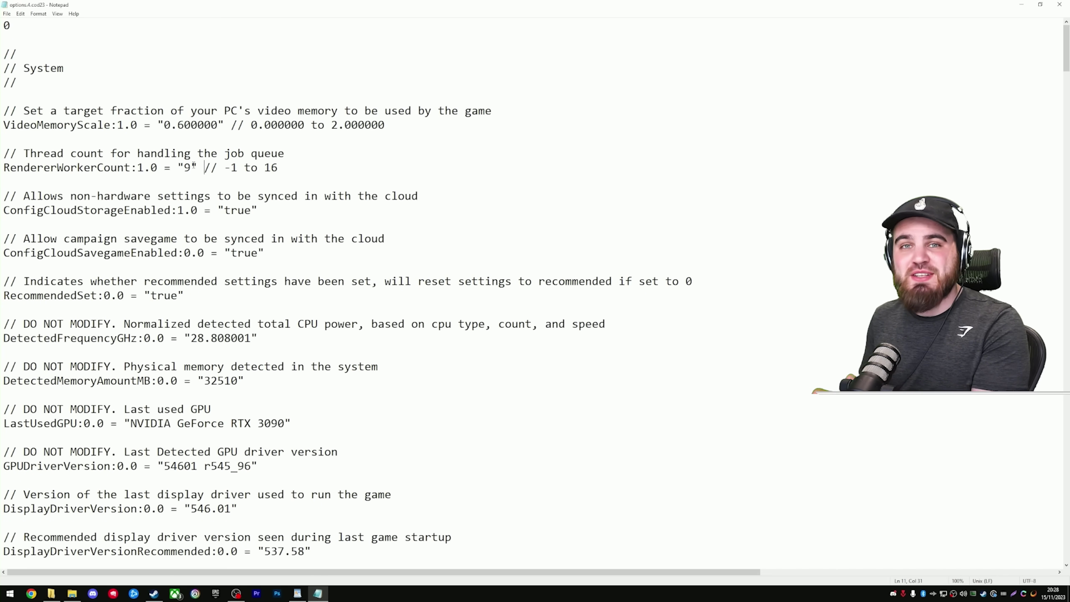
left_click_drag(206, 168, 177, 168)
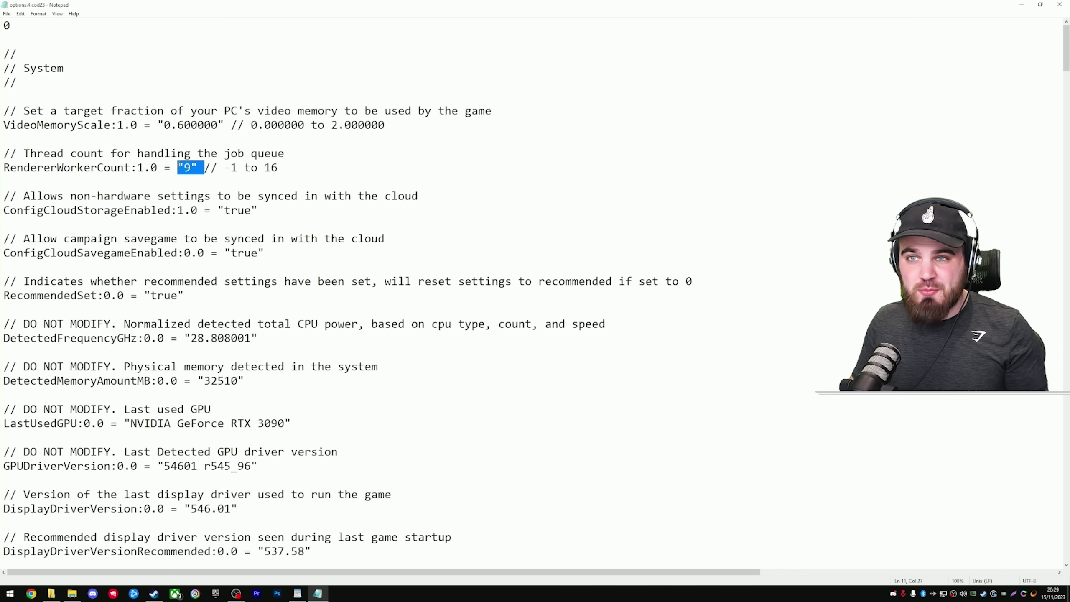
left_click(245, 167)
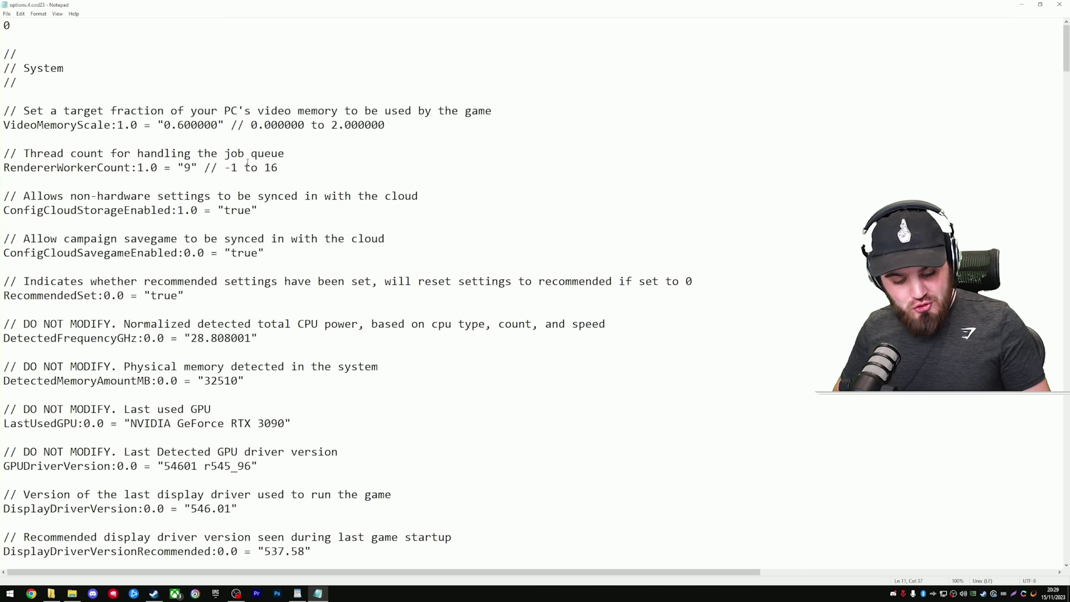
Check the CPU's core count in Task Manager's performance view, then return to the options file
key("ctrl+shift+Escape")
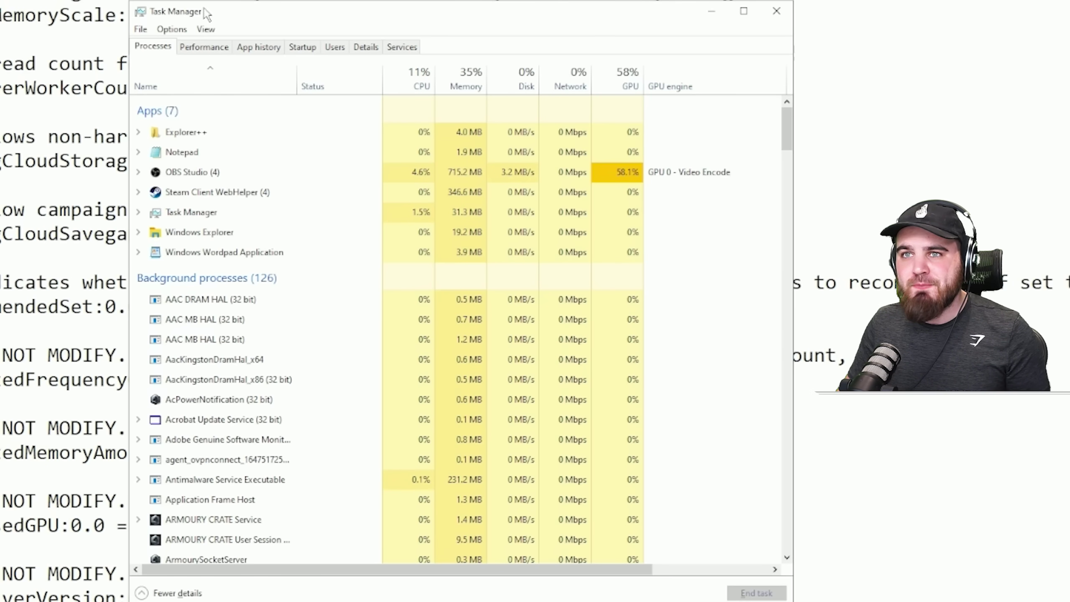
left_click(212, 51)
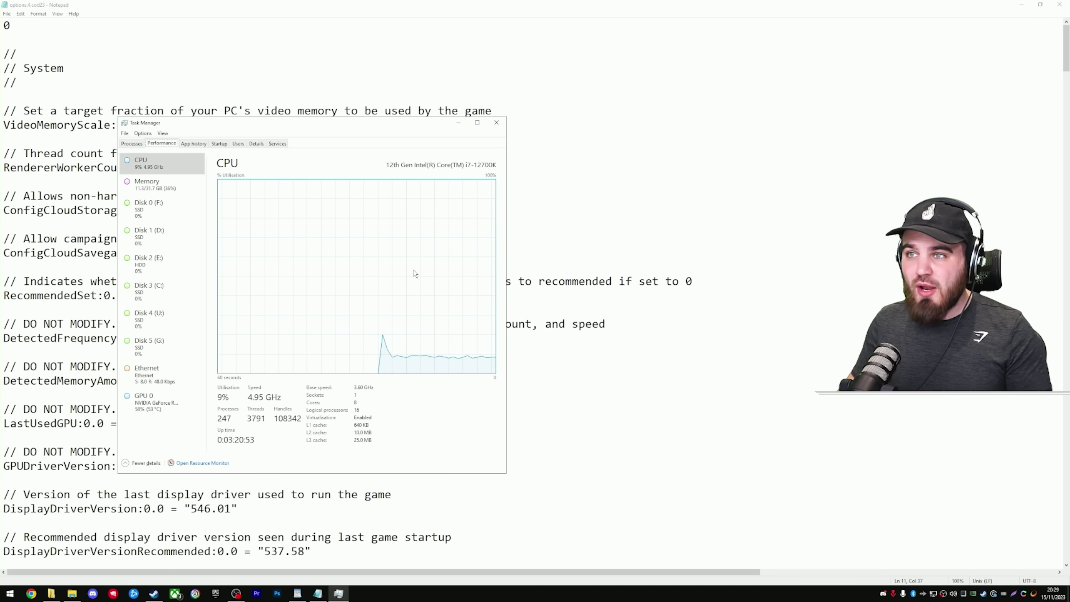
left_click(457, 124)
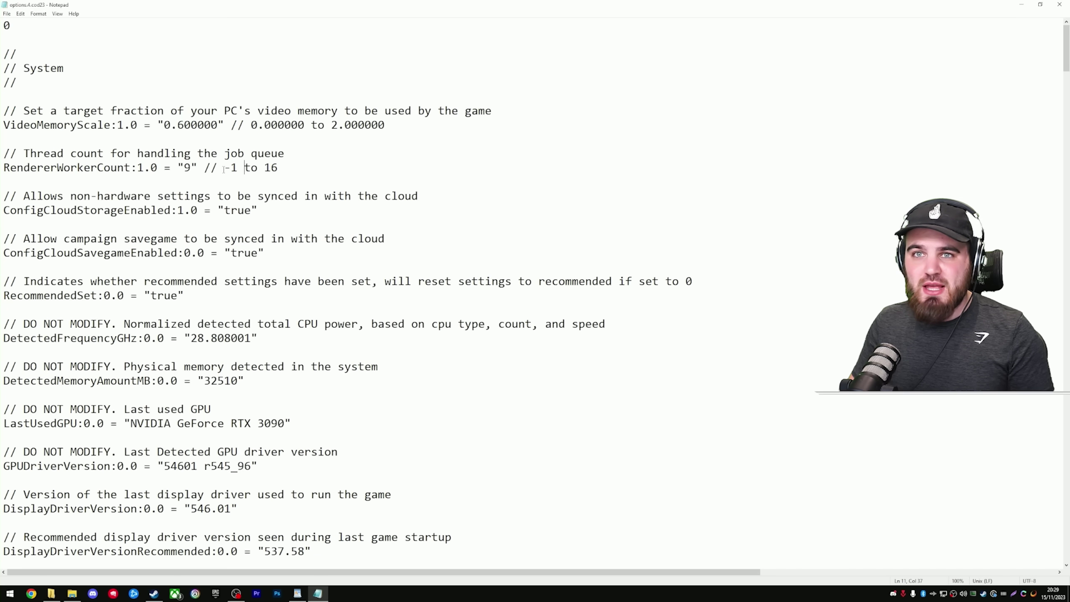
Set the RendererWorkerCount value to "7" in the System section
key("BackSpace")
type("7")
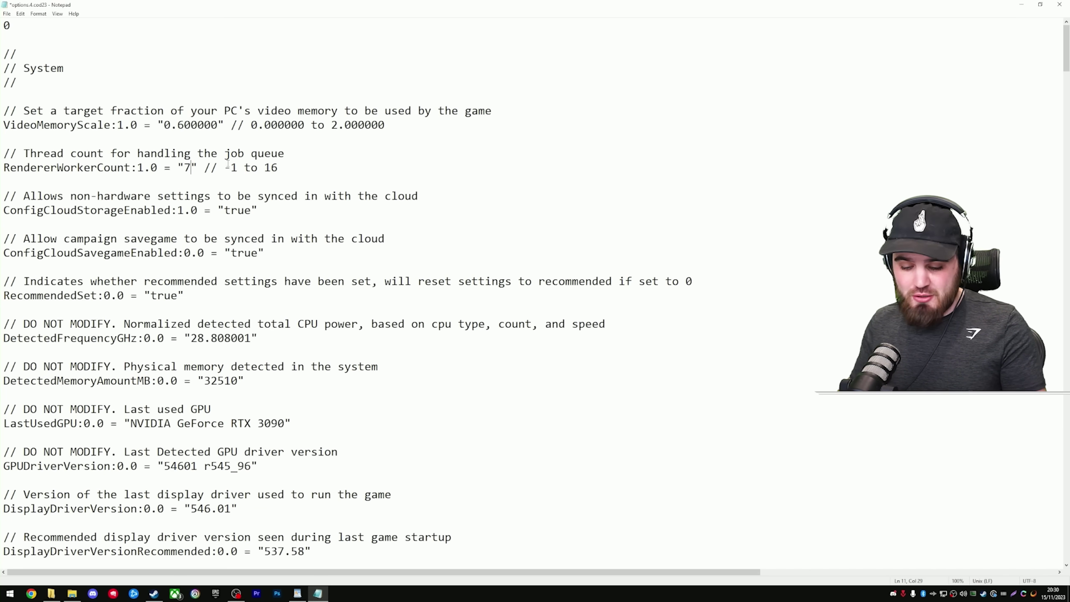
key("BackSpace")
type("8")
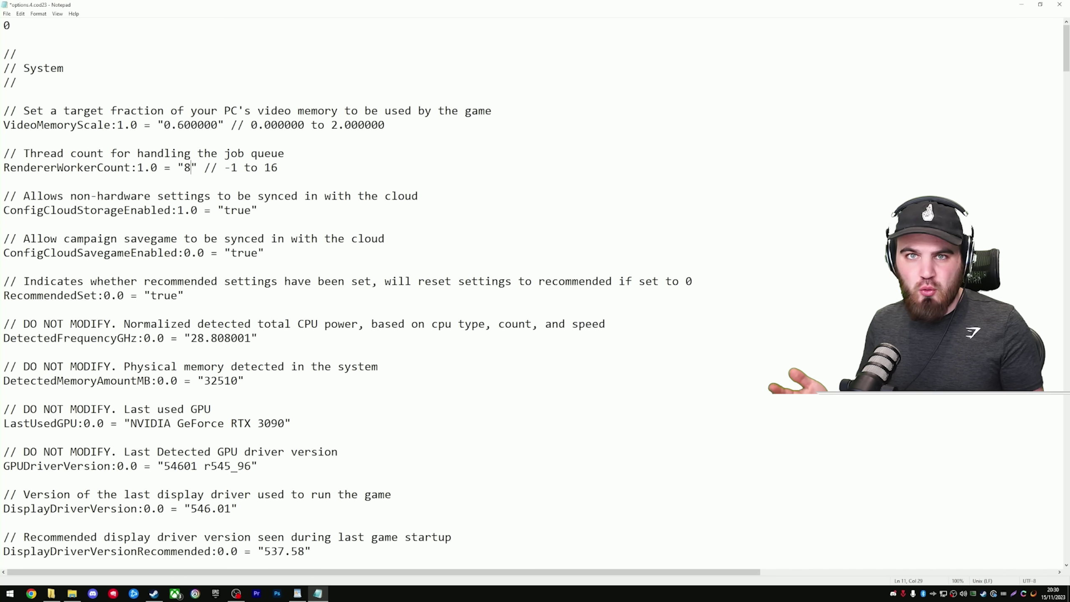
key("BackSpace")
type("7")
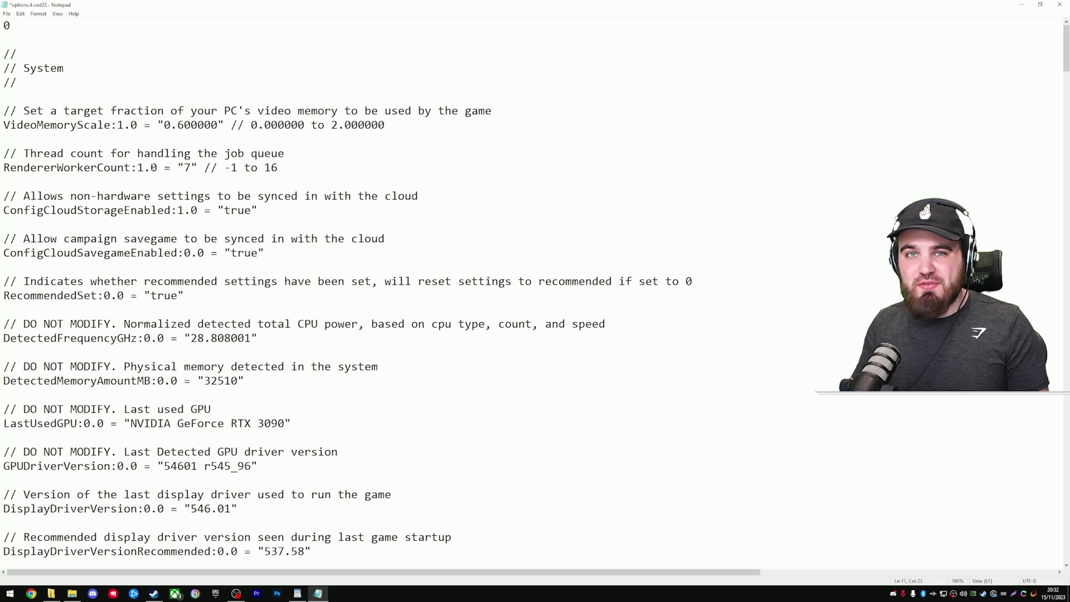
Find "corpse" in the options file and set the CorpseLimit value to "0"
key("ctrl+f")
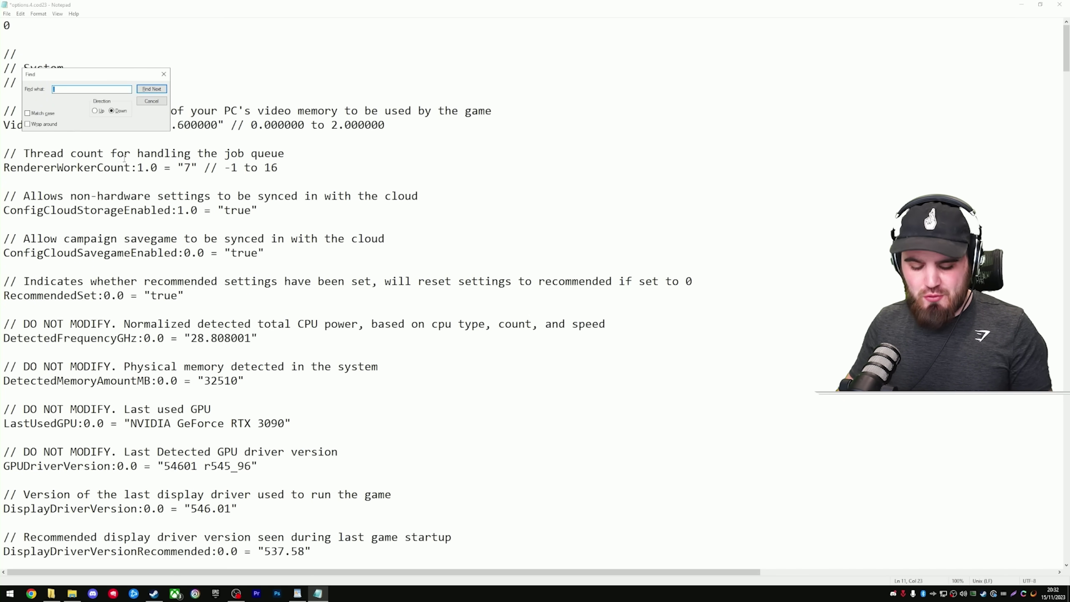
type("corps")
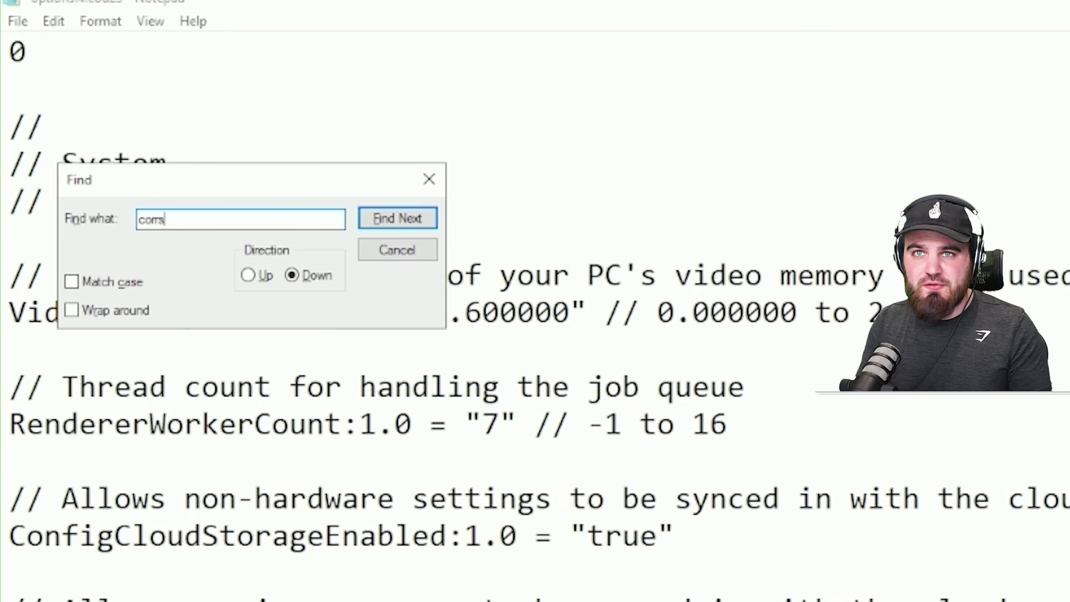
type("e")
key("Return")
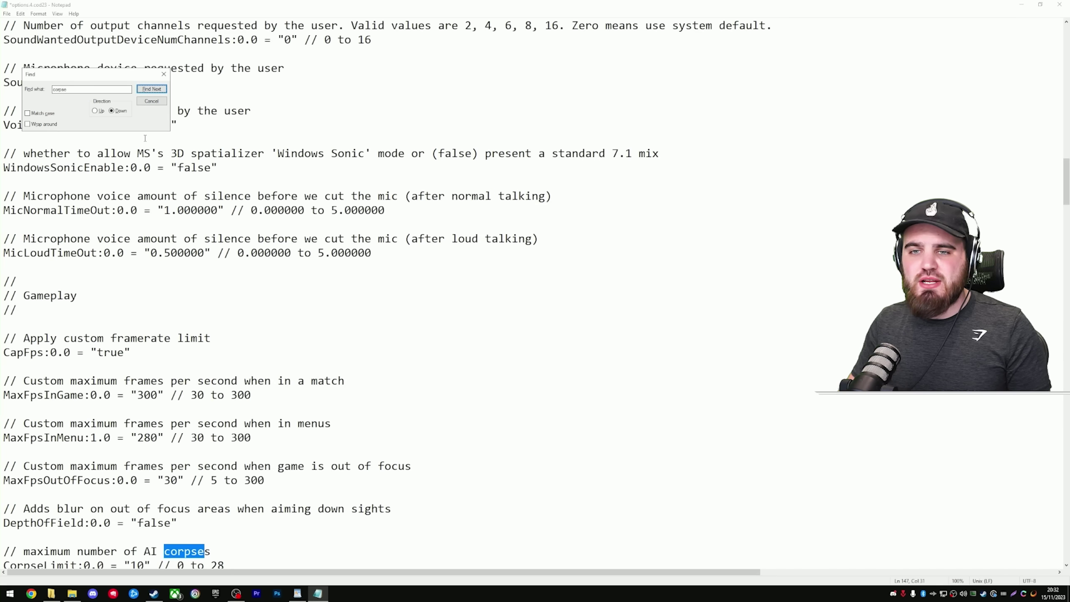
scroll(71, 441, "down", 2)
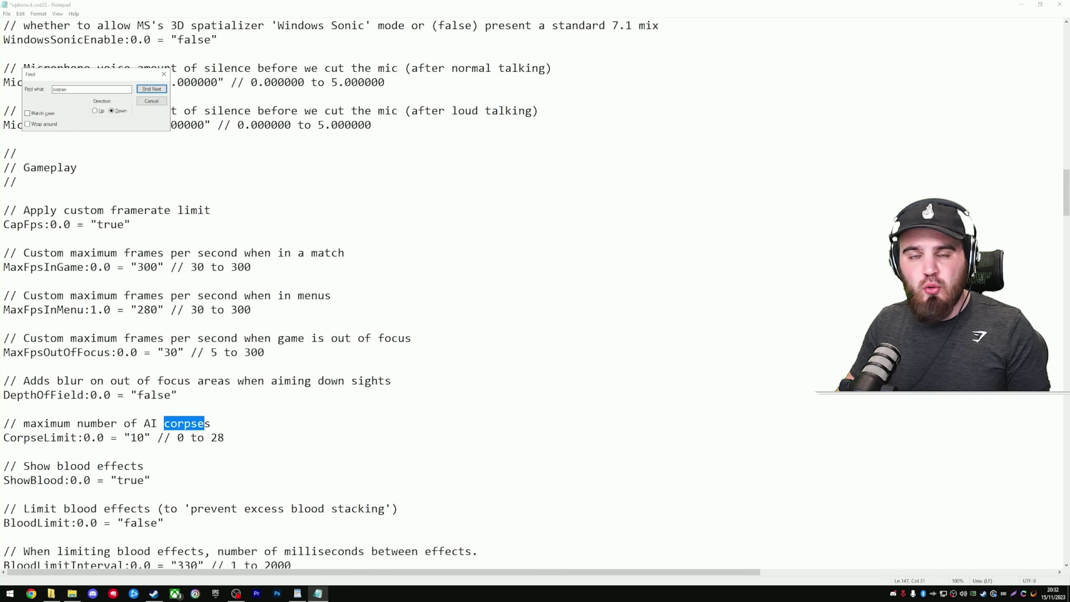
left_click(146, 438)
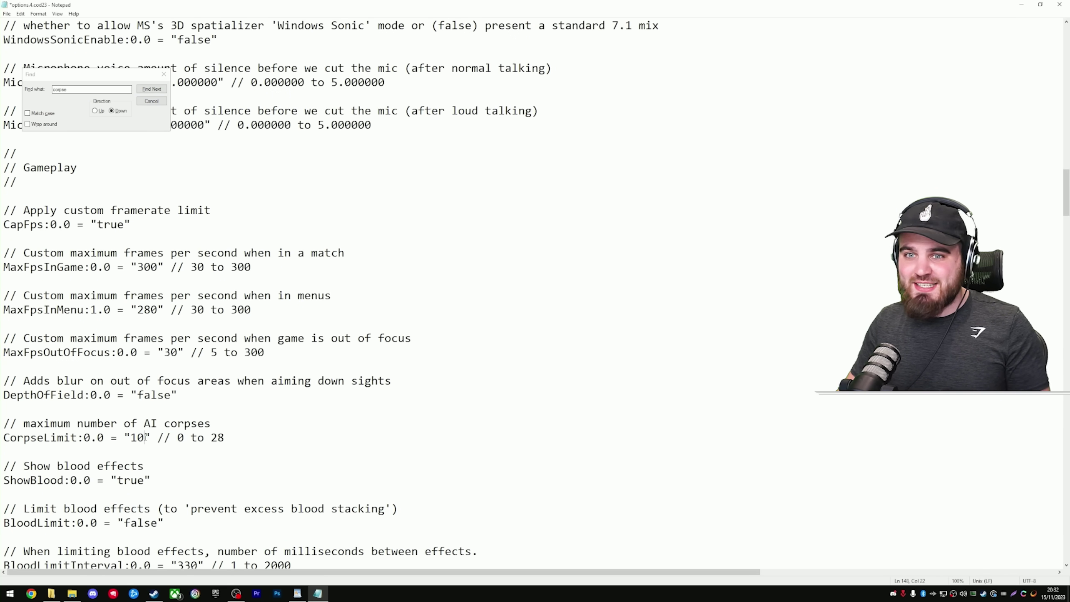
key("BackSpace")
key("BackSpace")
type("0")
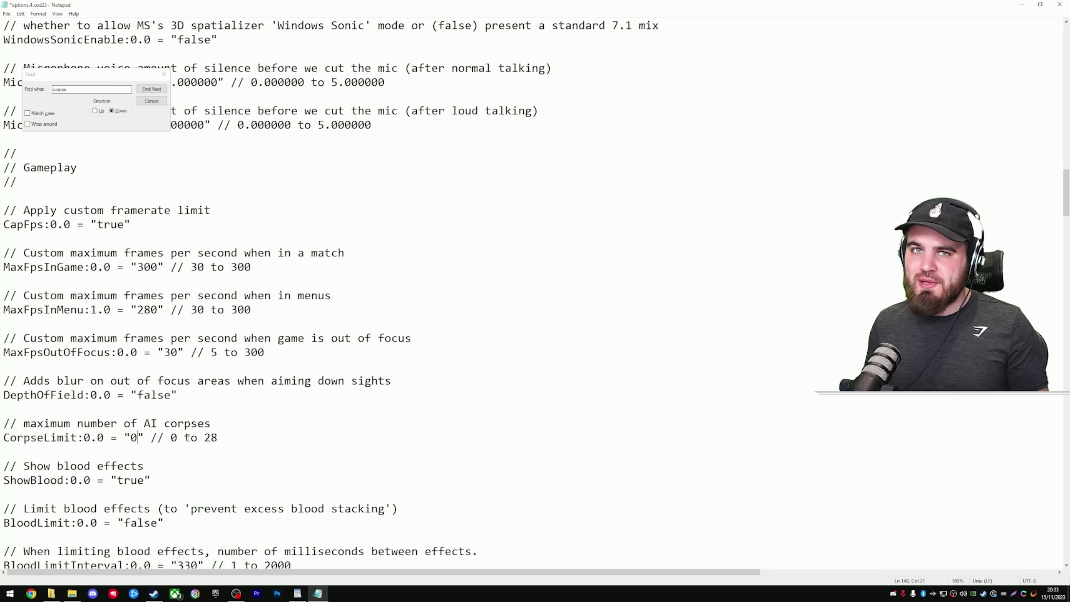
key("Escape")
Review the blood settings below CorpseLimit and set ShowBlood to "false"
scroll(109, 426, "down", 2)
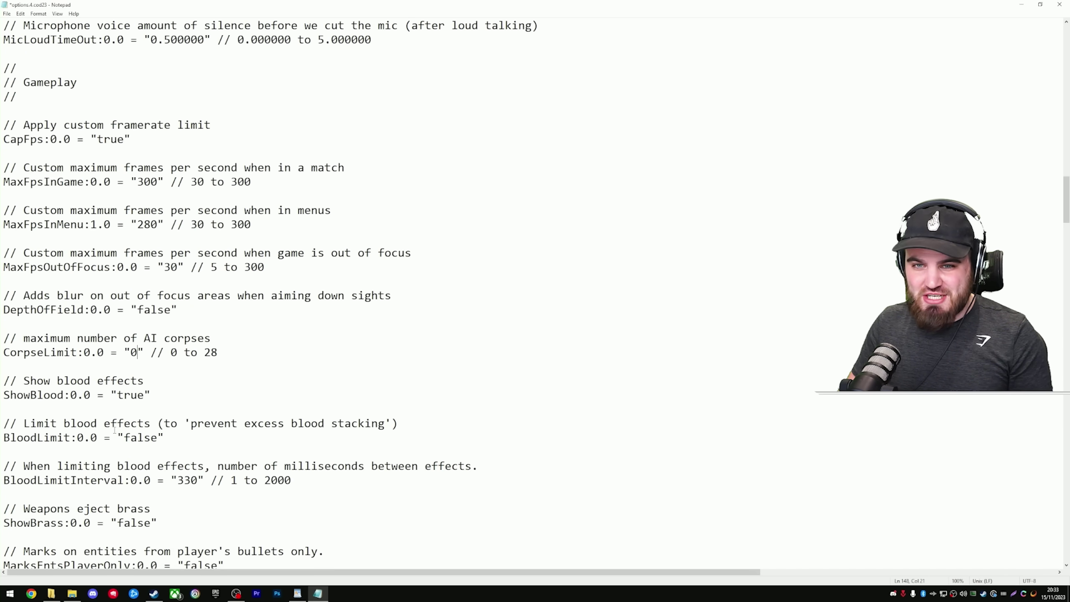
scroll(111, 392, "down", 1)
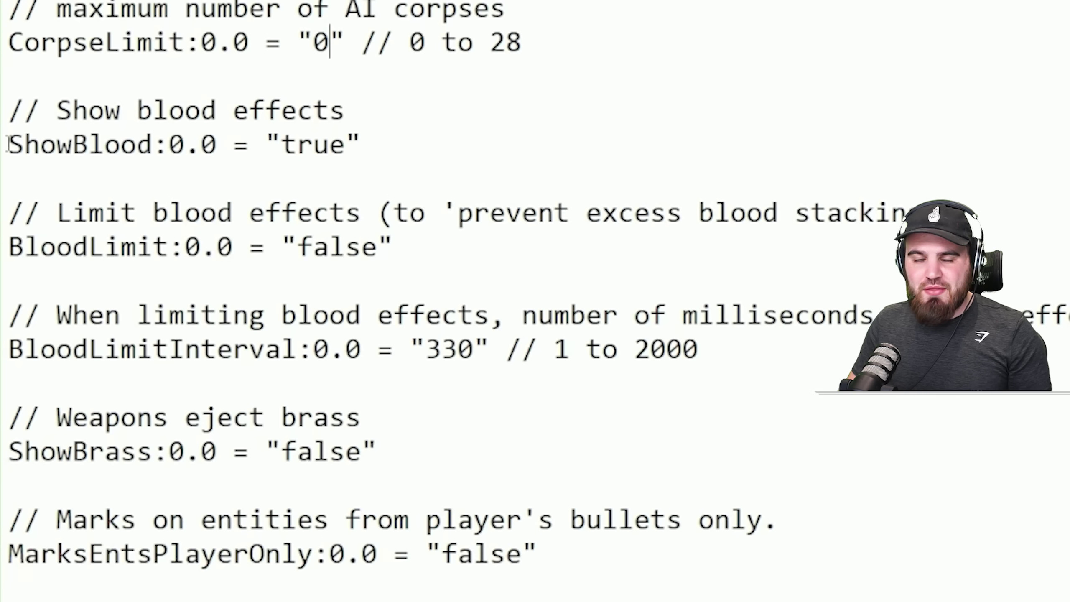
left_click_drag(4, 352, 63, 351)
left_click_drag(10, 247, 169, 247)
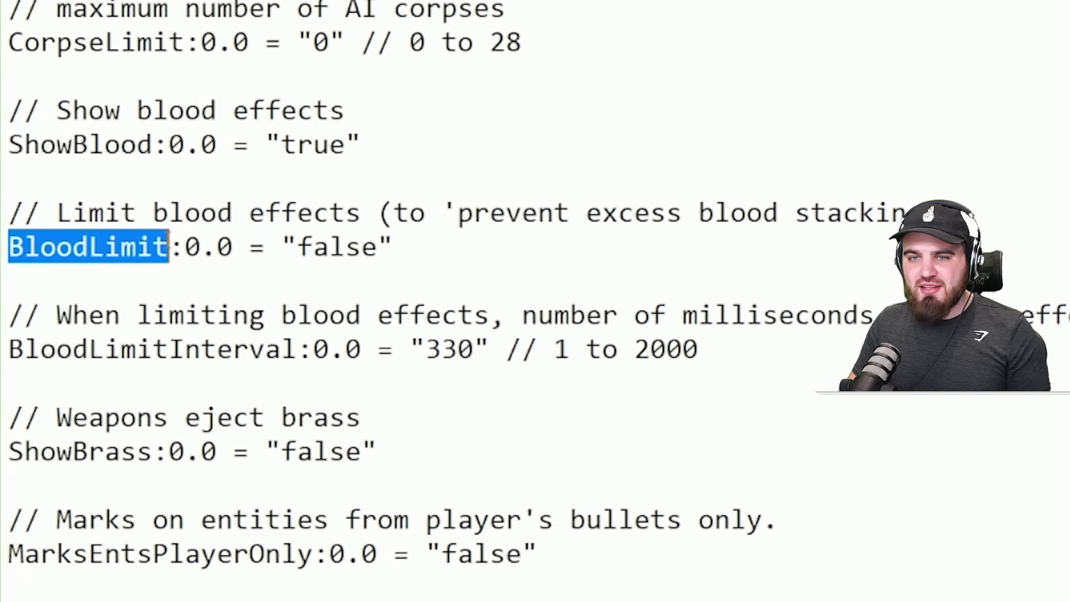
left_click_drag(10, 349, 297, 349)
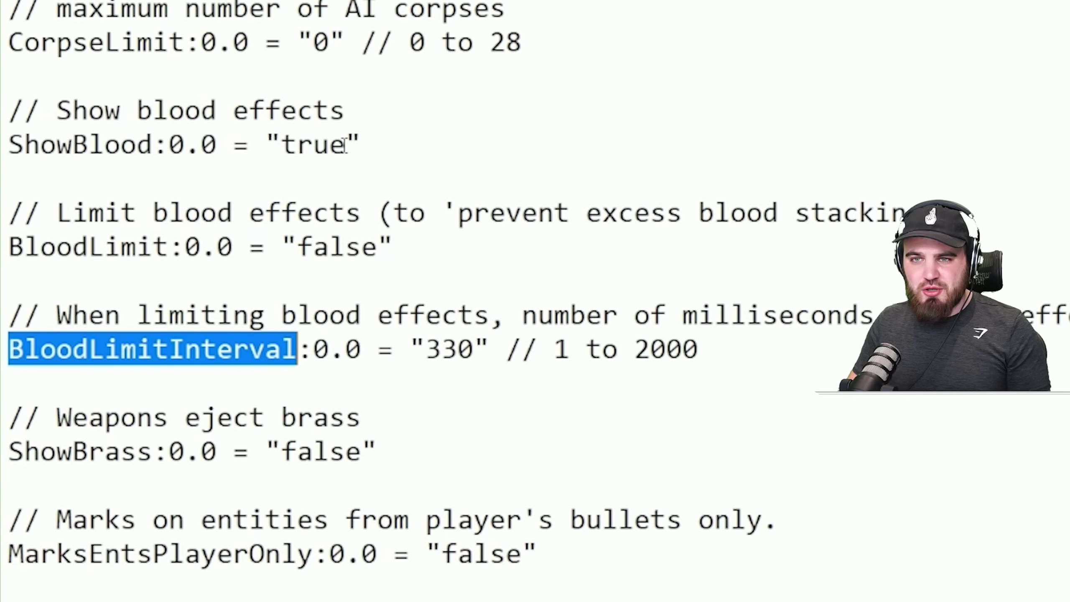
left_click_drag(346, 145, 281, 145)
type("fals")
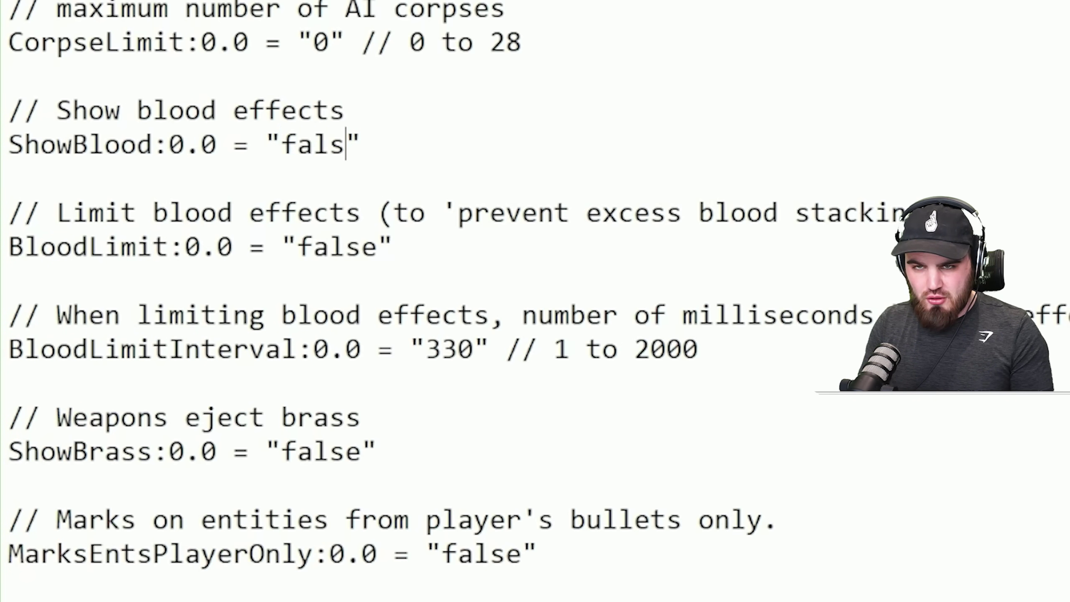
type("e")
Set the BloodLimit value to "true"
left_click(391, 247)
left_click(379, 247)
left_click_drag(378, 248, 297, 248)
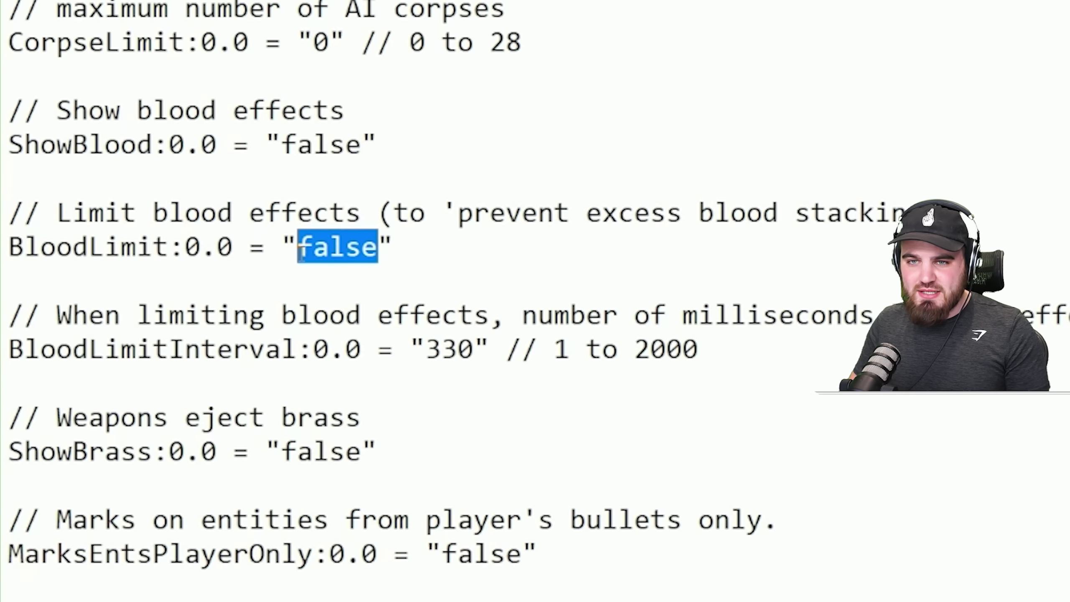
type("true")
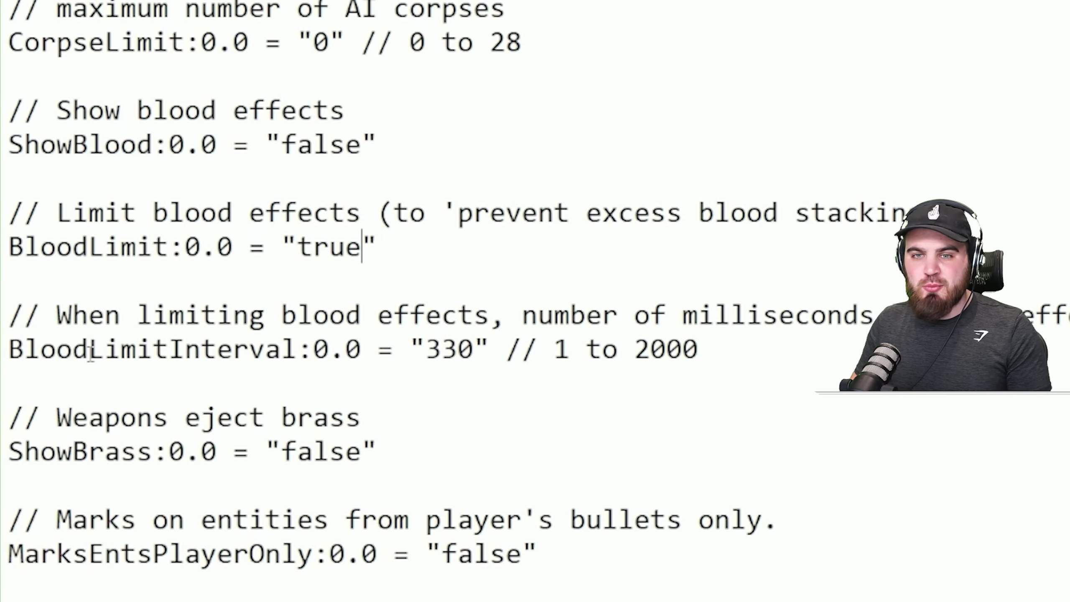
Set the BloodLimitInterval value to "1"
left_click(475, 349)
left_click_drag(475, 349, 423, 349)
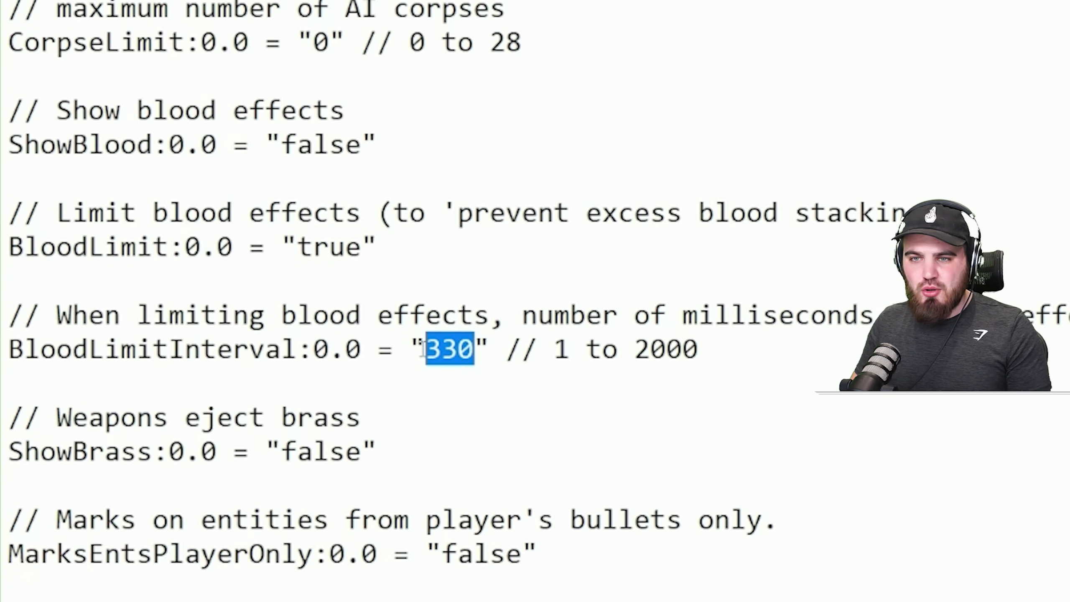
type("1")
left_click(362, 247)
left_click(378, 213)
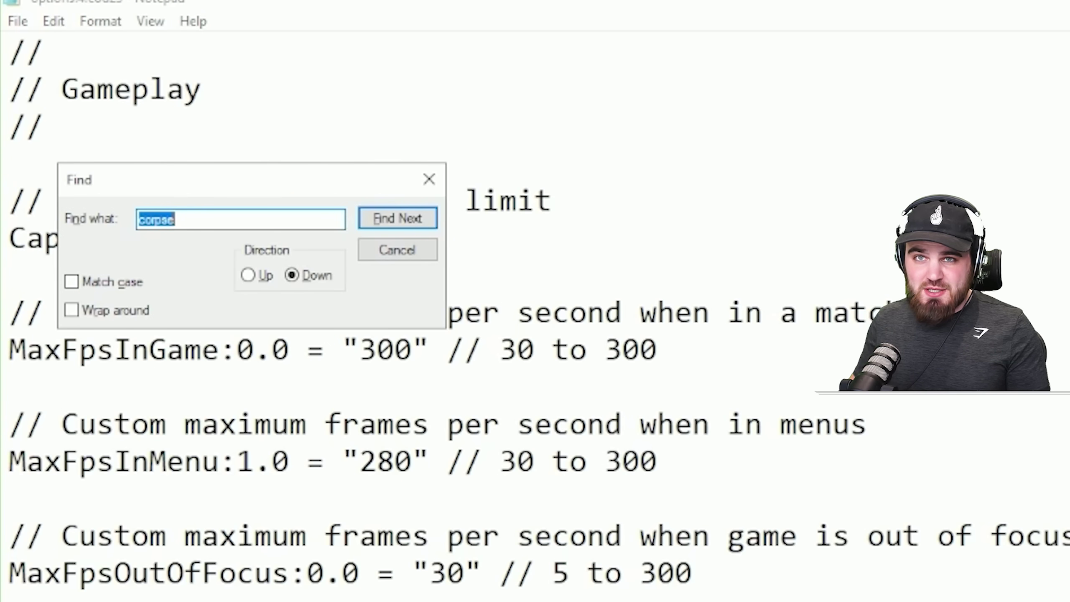
Find "texturefilter" in the options file and replace the TextureFilter value with "TEXTURE_FILTER_LINEAR", copied from the list of allowed options
type("texture")
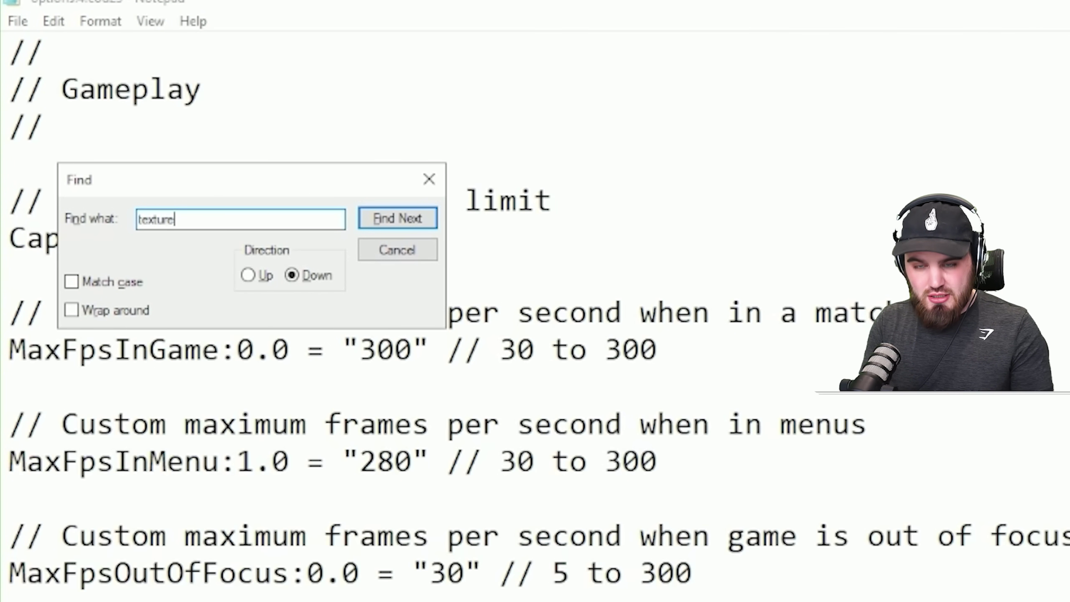
type("filter")
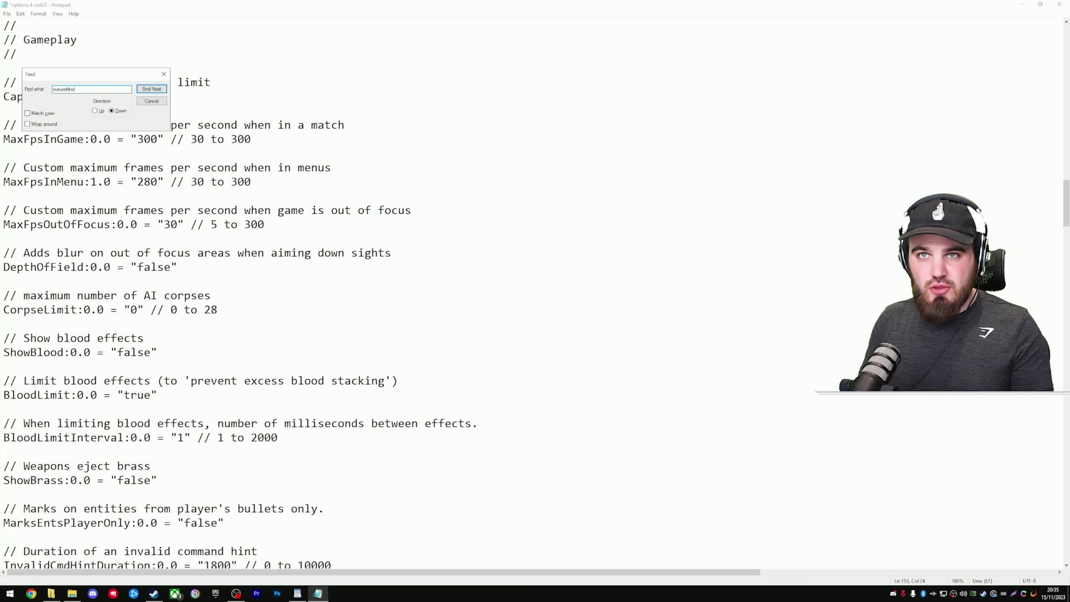
key("Return")
scroll(123, 445, "down", 3)
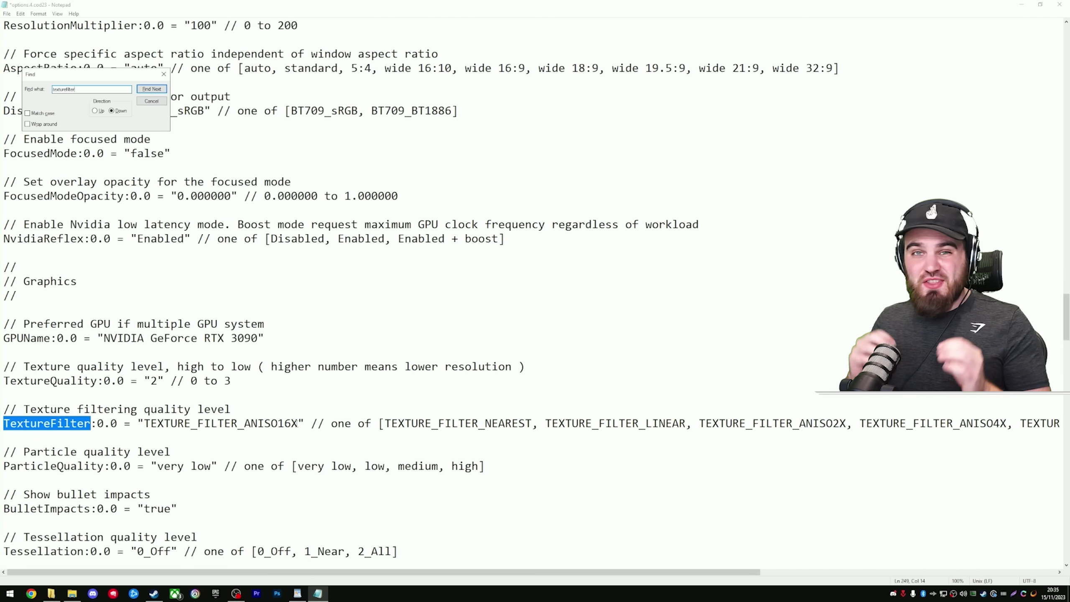
left_click_drag(545, 423, 688, 427)
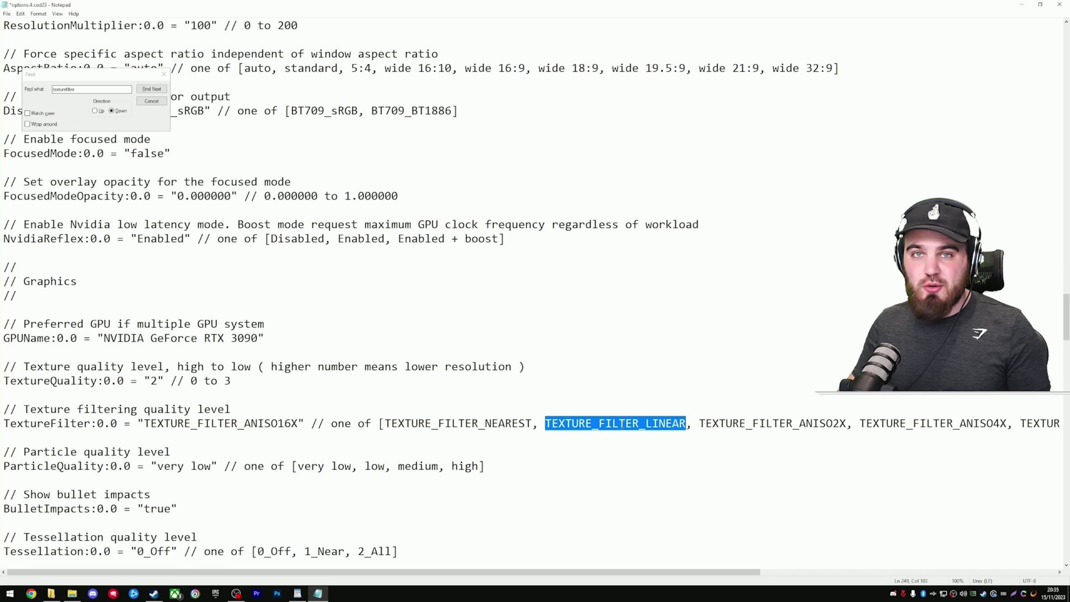
right_click(612, 423)
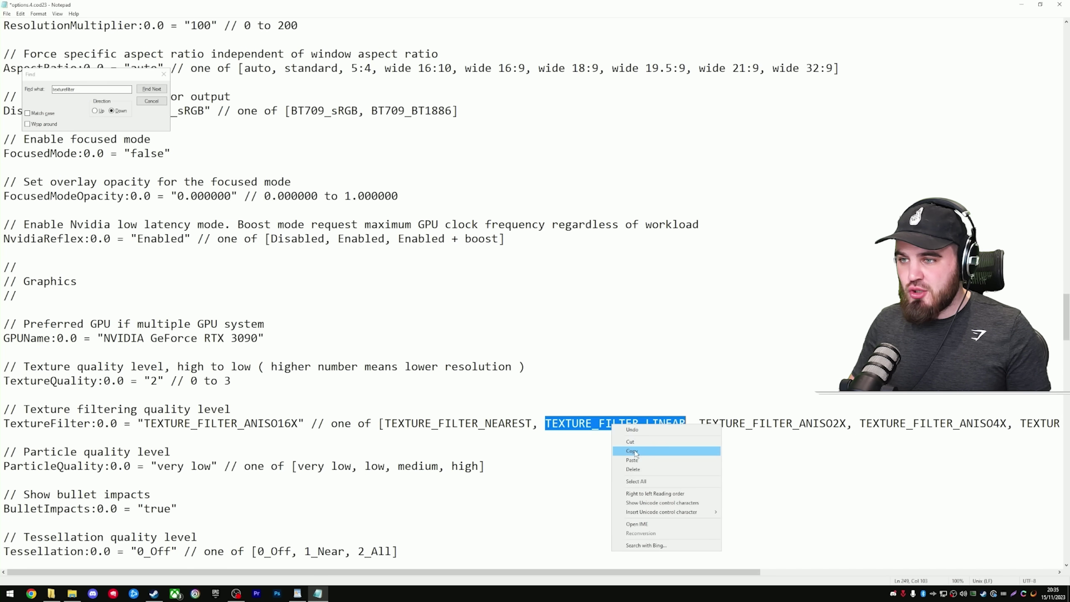
left_click(635, 452)
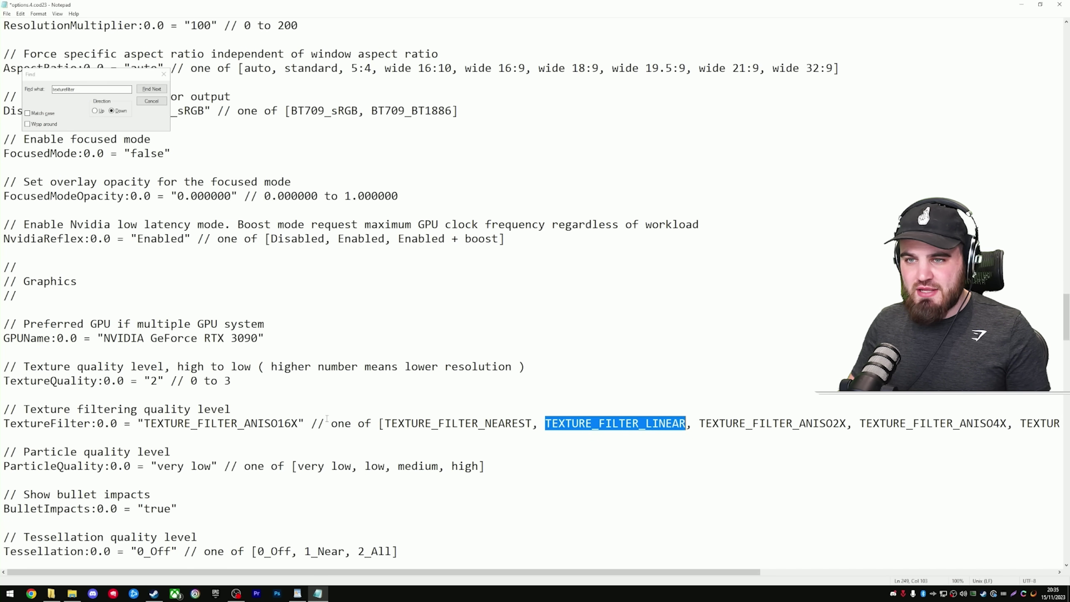
left_click_drag(300, 423, 143, 423)
right_click(164, 422)
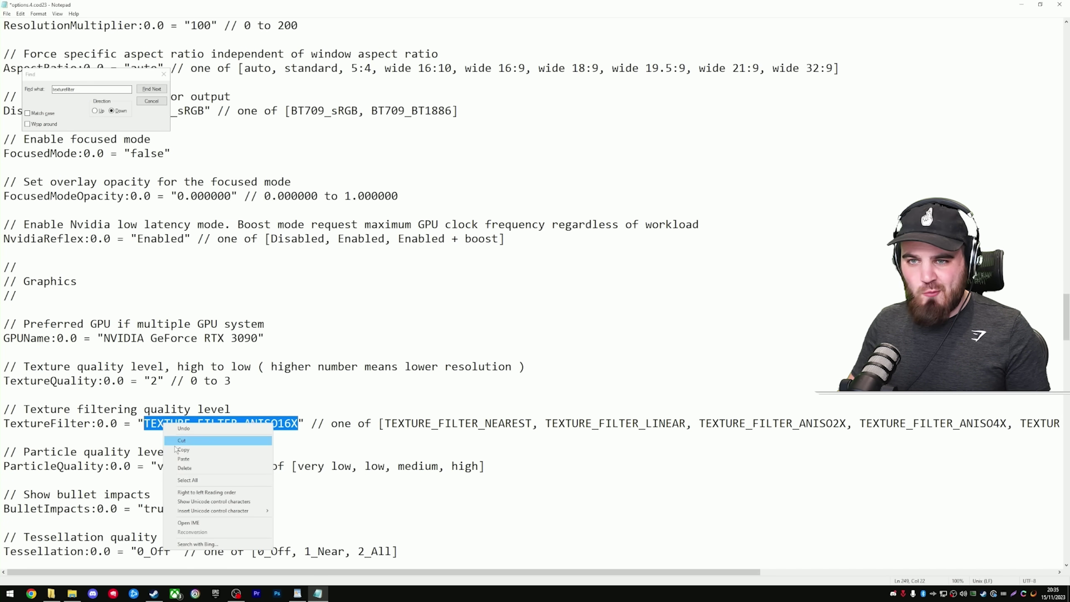
left_click(181, 458)
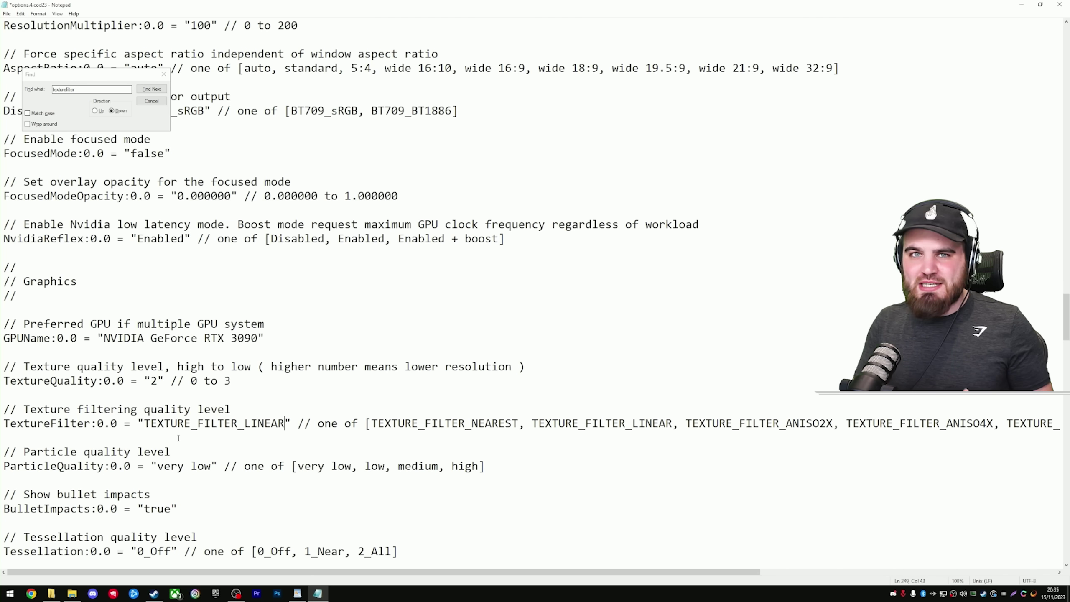
Find the next "corpse" entry and set the CorpsesCullingThreshold value to "0.500000"
key("ctrl+f")
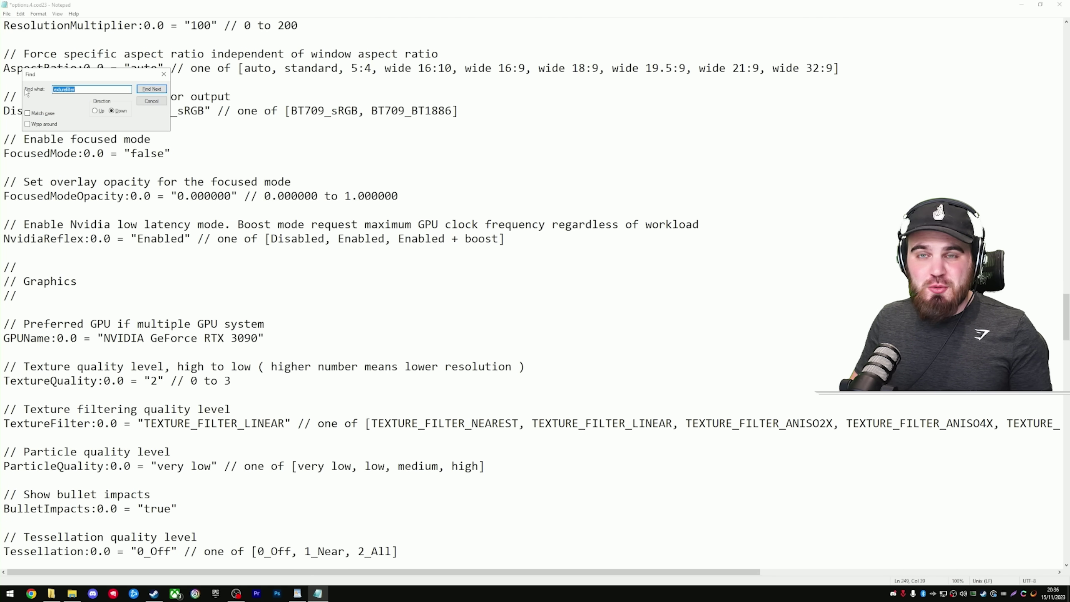
type("corpse")
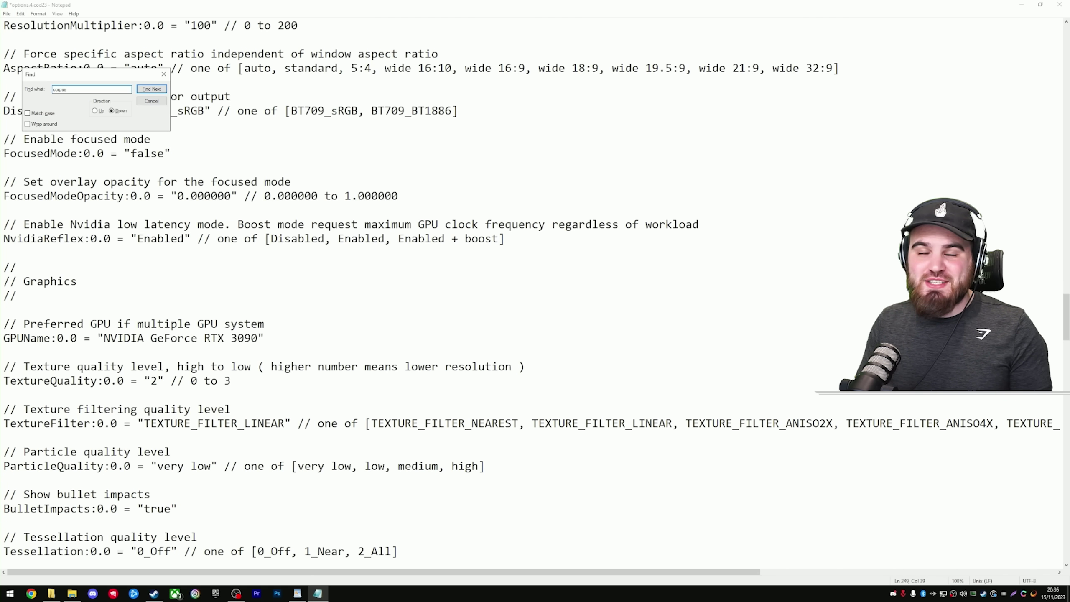
key("Return")
scroll(535, 295, "down", 3)
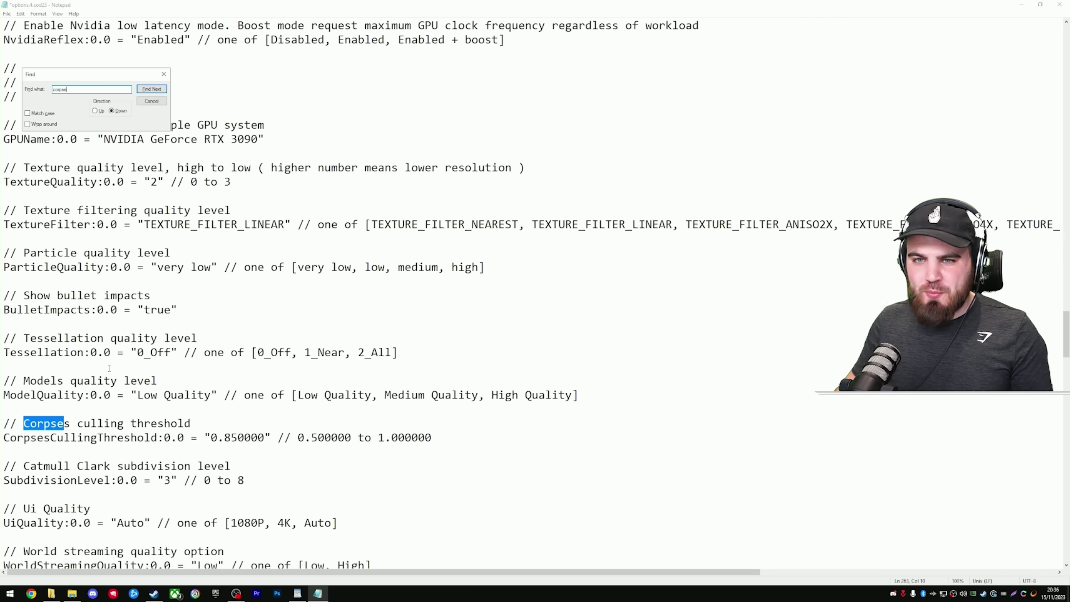
double_click(120, 425)
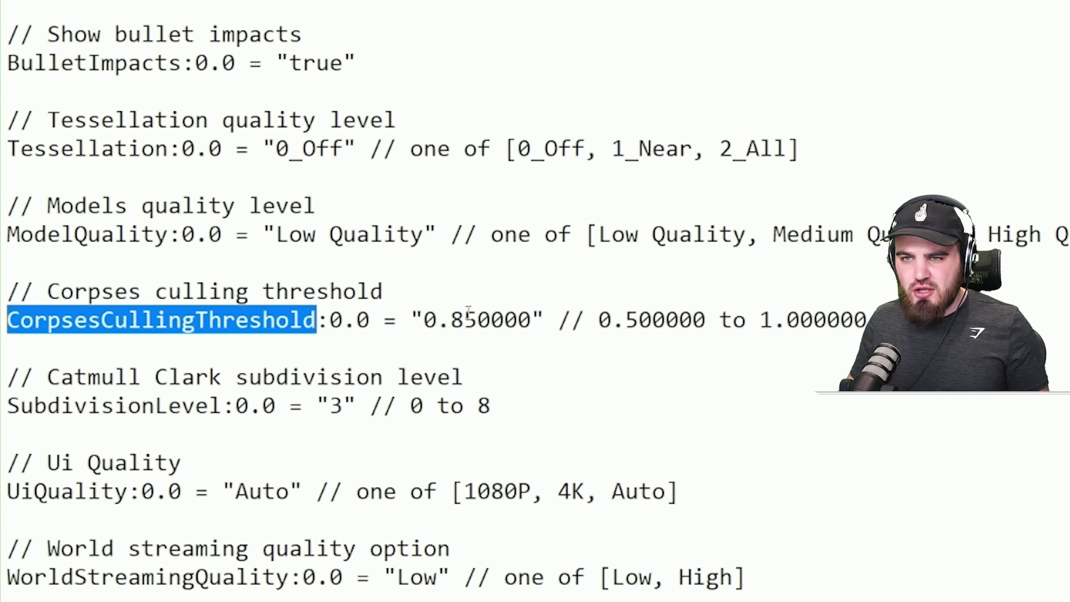
left_click(478, 320)
key("BackSpace")
key("BackSpace")
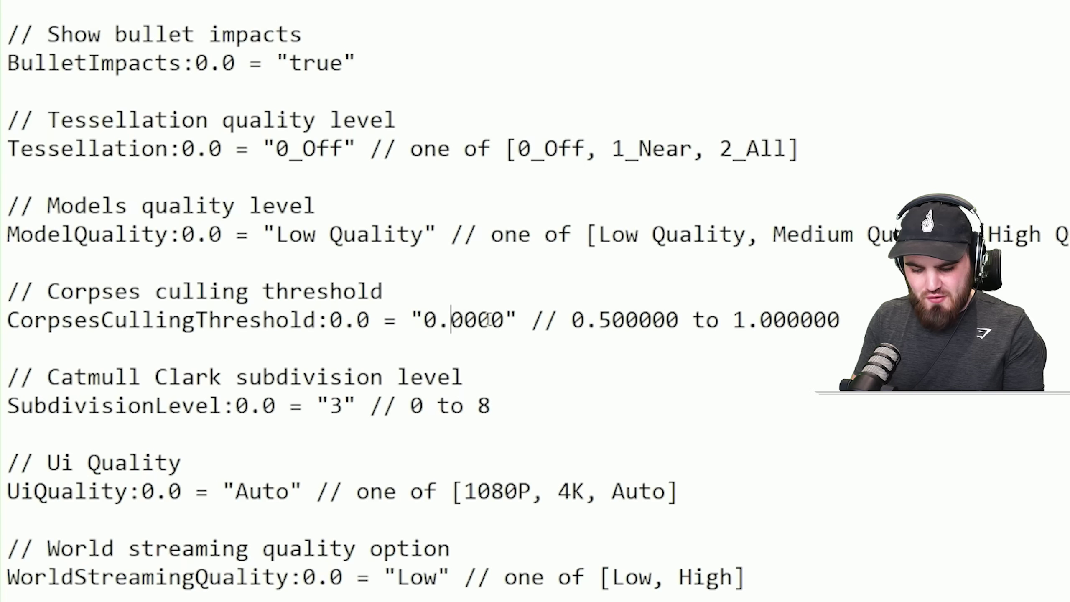
type("50")
Compare the CorpsesCullingThreshold value with the lower limit of its allowed range
left_click_drag(532, 320, 457, 320)
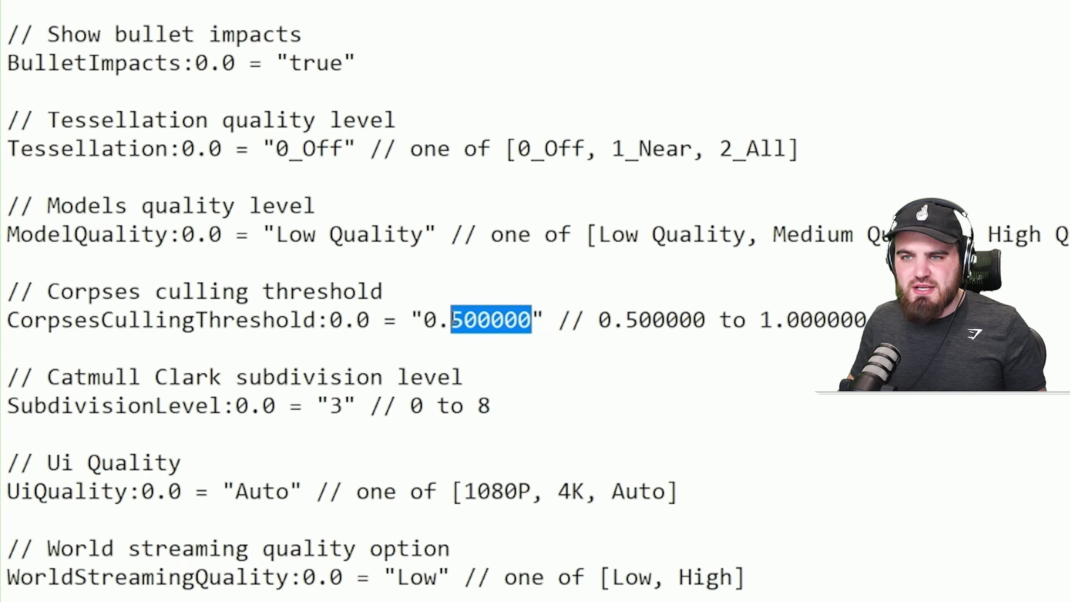
left_click_drag(708, 320, 600, 320)
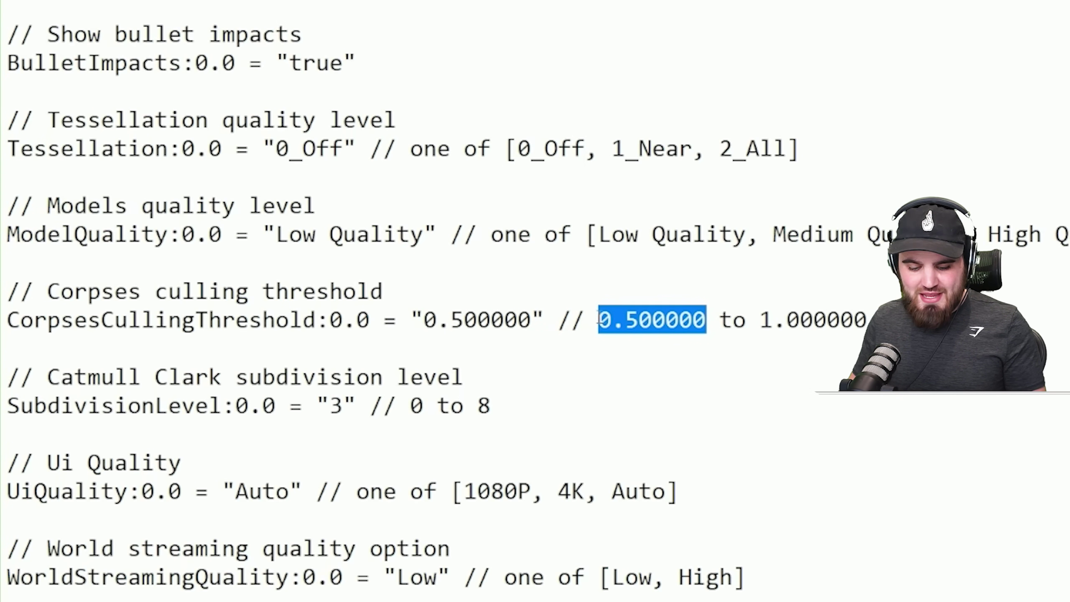
left_click_drag(533, 320, 423, 320)
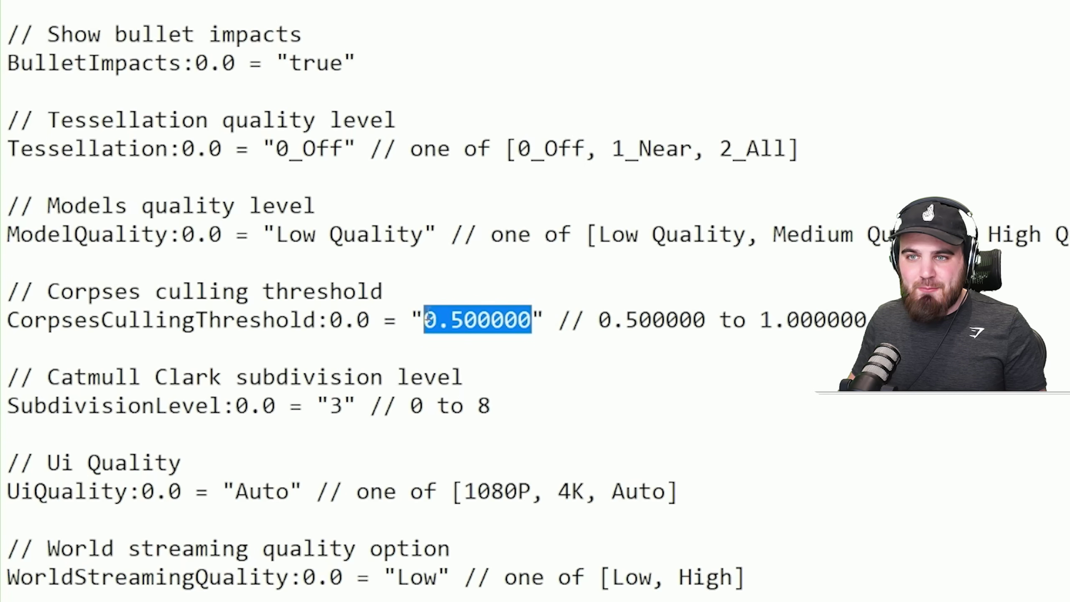
left_click(532, 320)
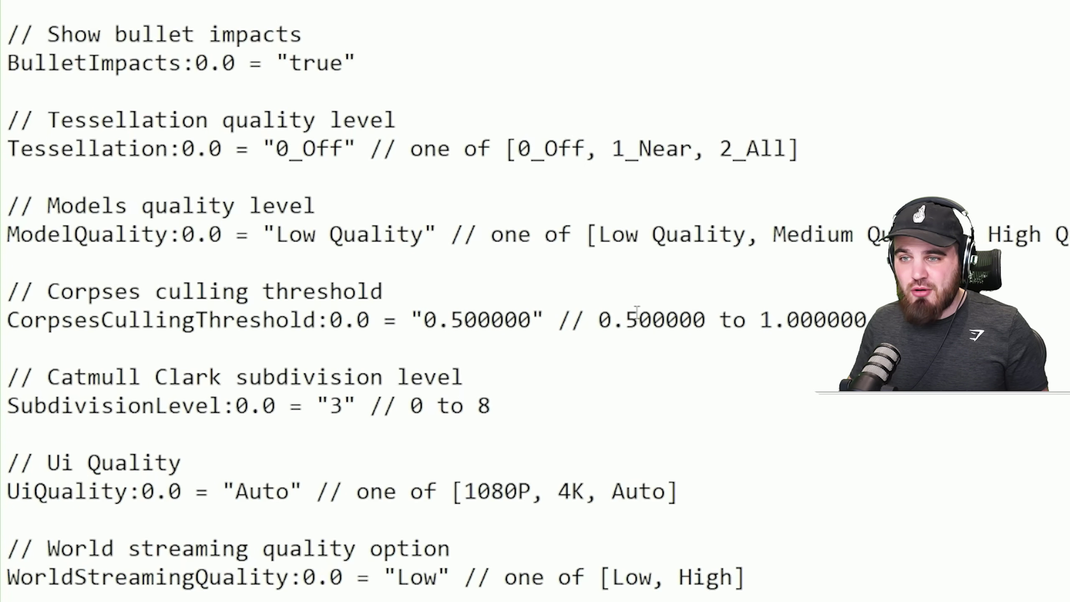
left_click_drag(598, 320, 710, 328)
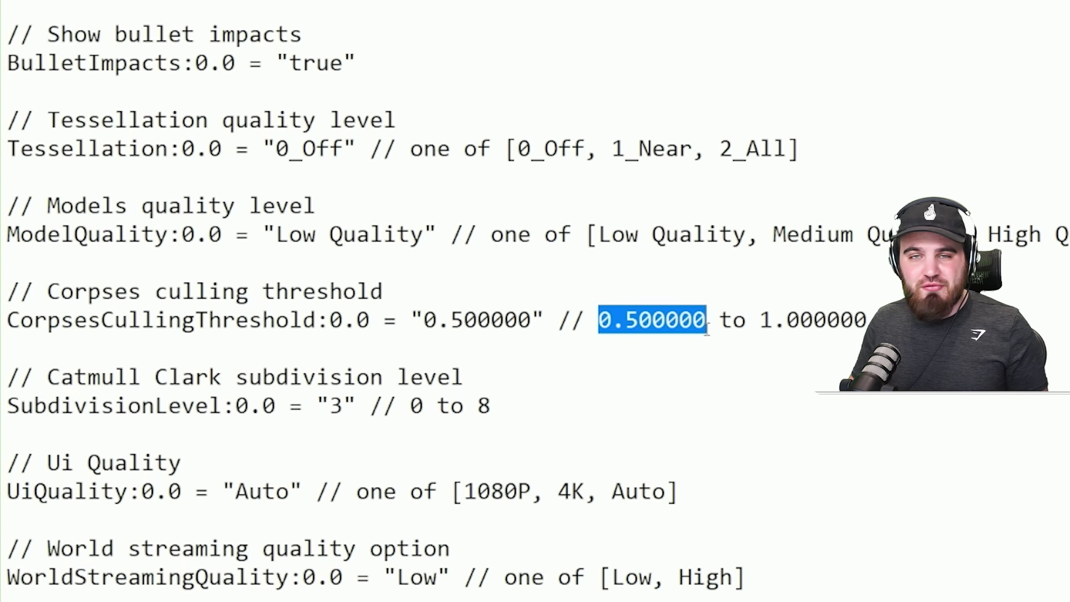
left_click(305, 320)
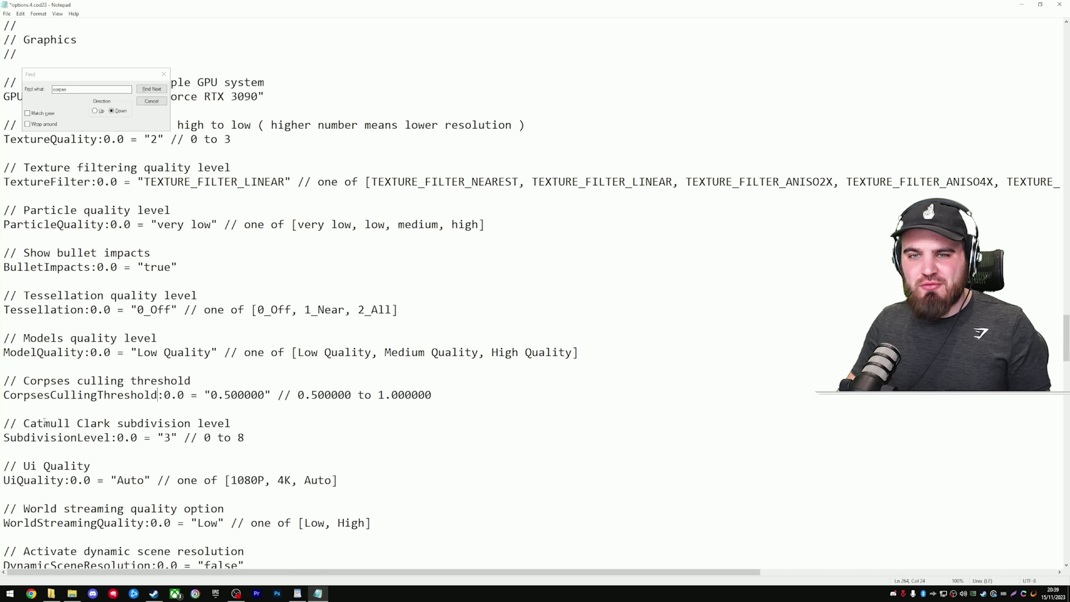
Set the SubdivisionLevel value under Catmull Clark subdivision level to "0"
left_click_drag(24, 422, 233, 424)
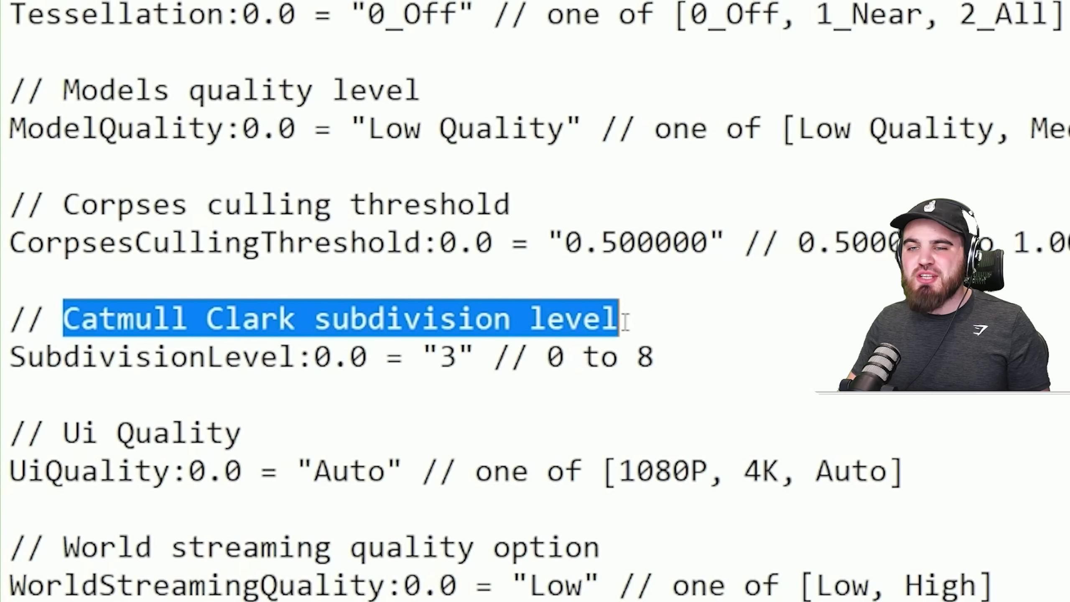
left_click(211, 342)
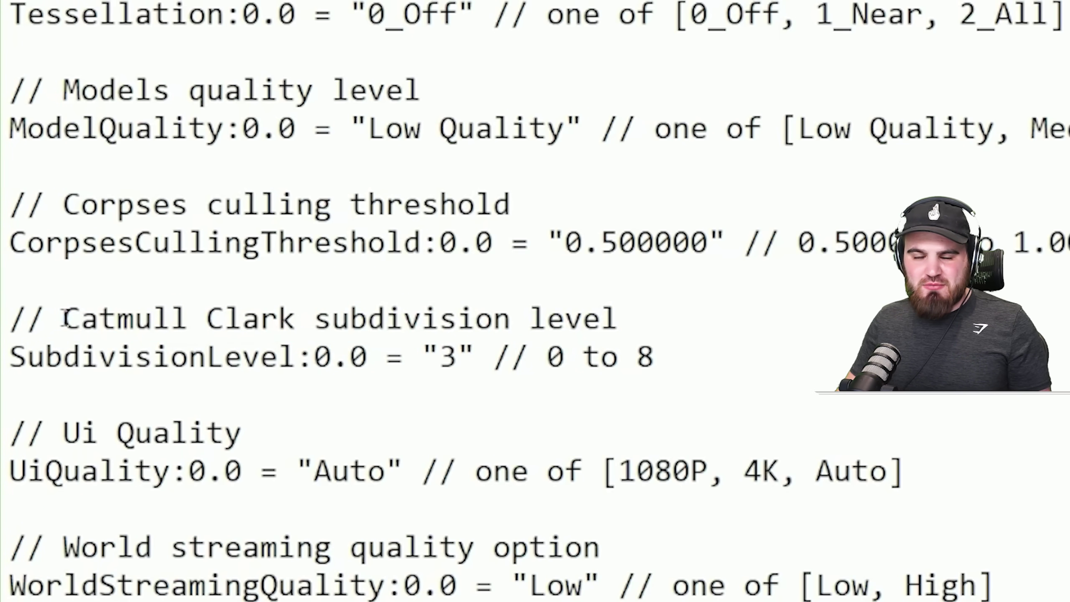
left_click_drag(81, 320, 286, 326)
left_click(206, 324)
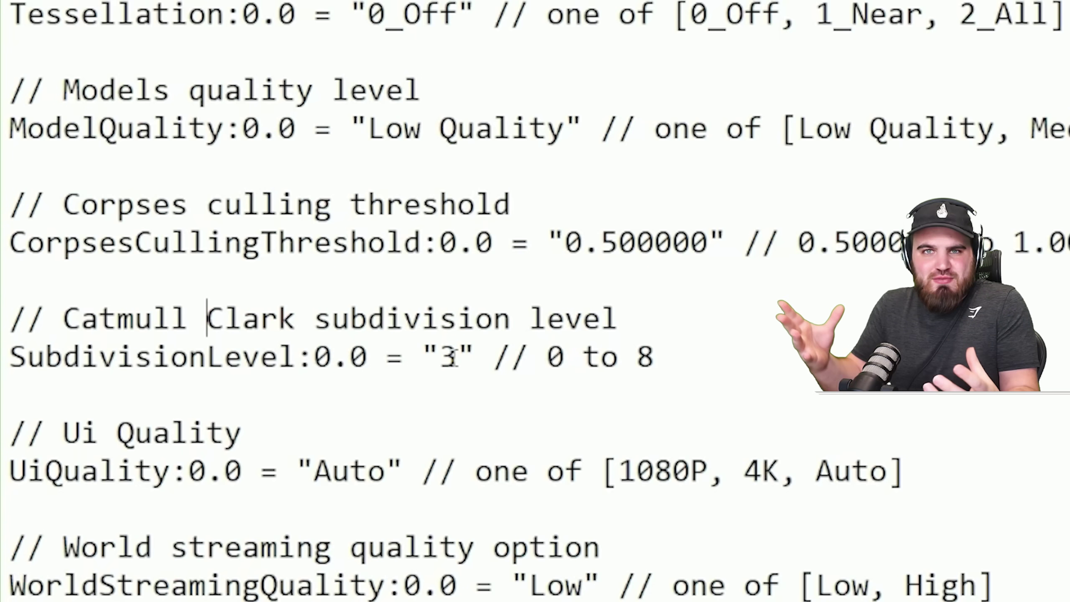
left_click(461, 361)
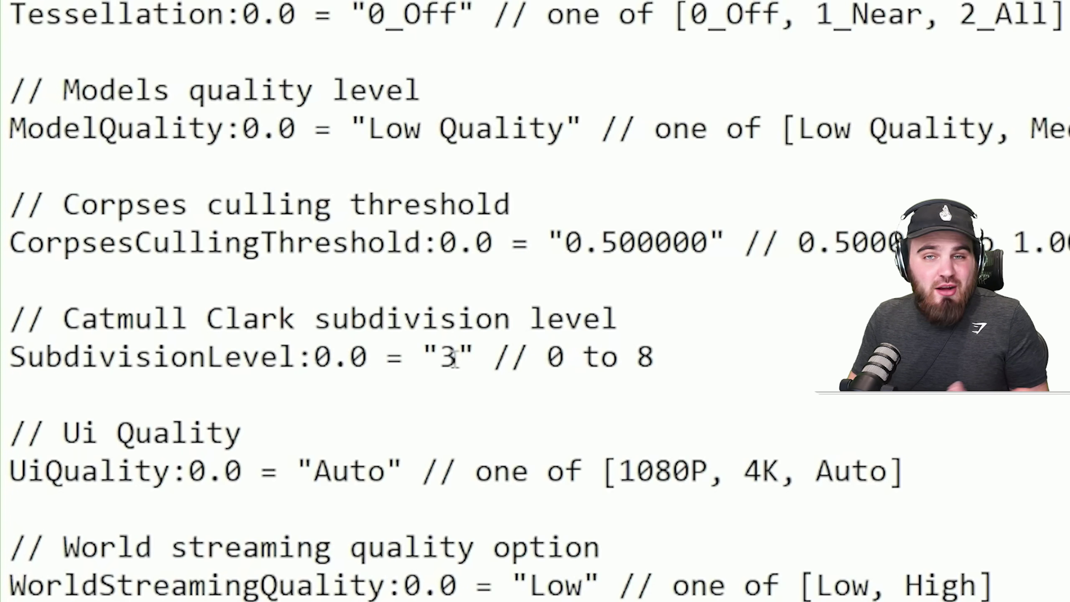
key("BackSpace")
type("0")
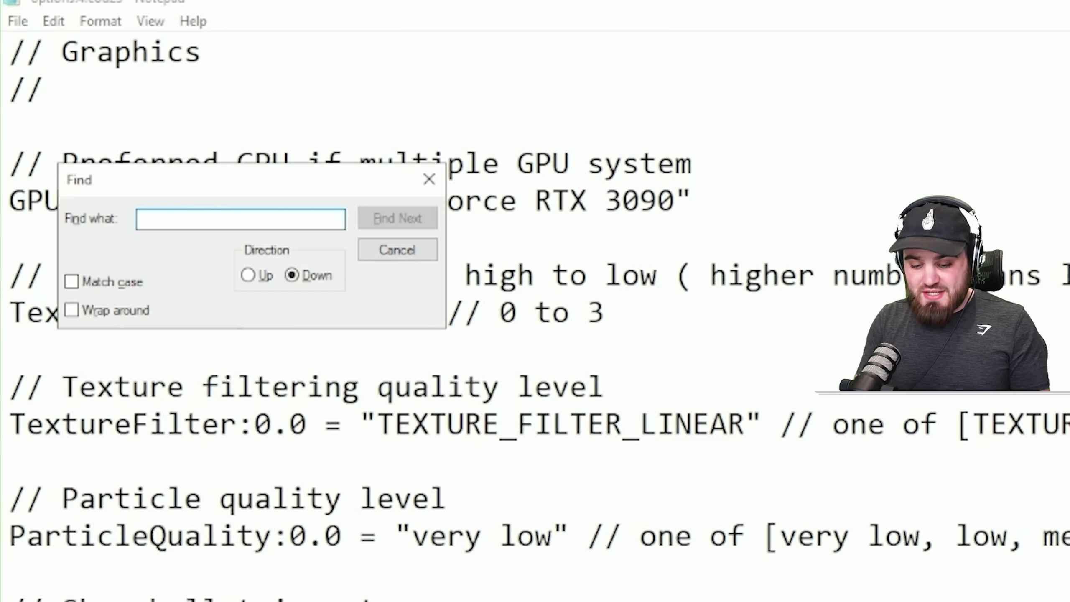
Find "sunshadow" in the options file and examine the SunShadowCascade value
type("suns")
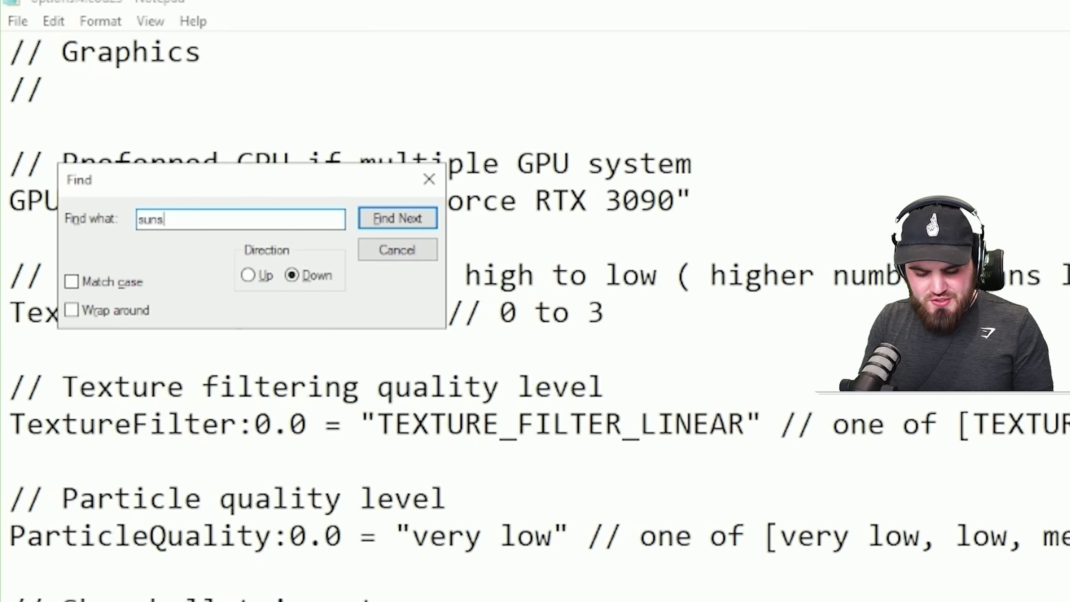
type("hadow")
key("Return")
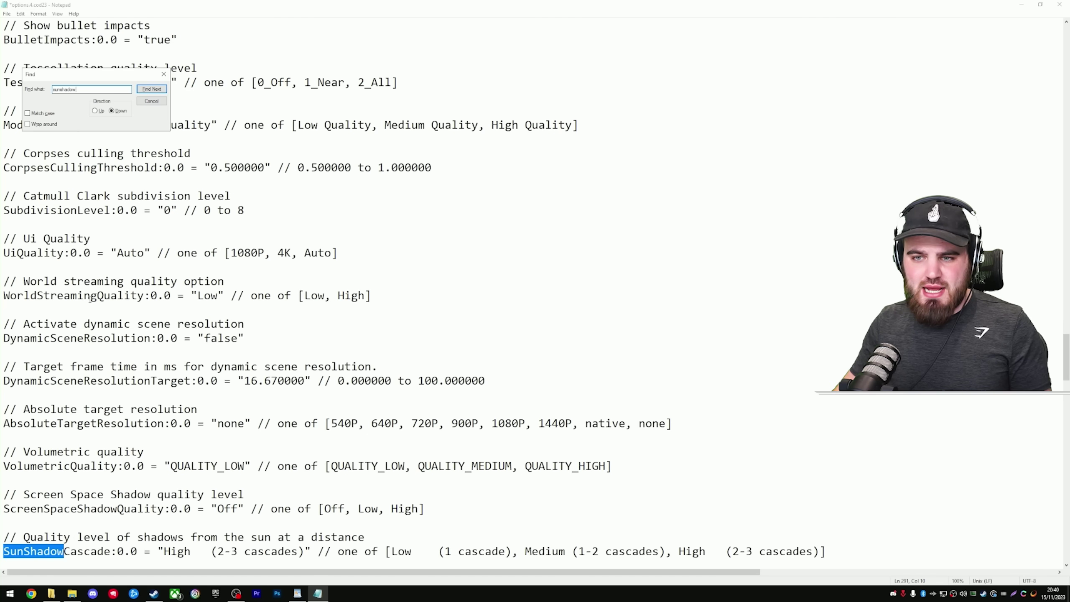
scroll(90, 298, "down", 2)
left_click(12, 466)
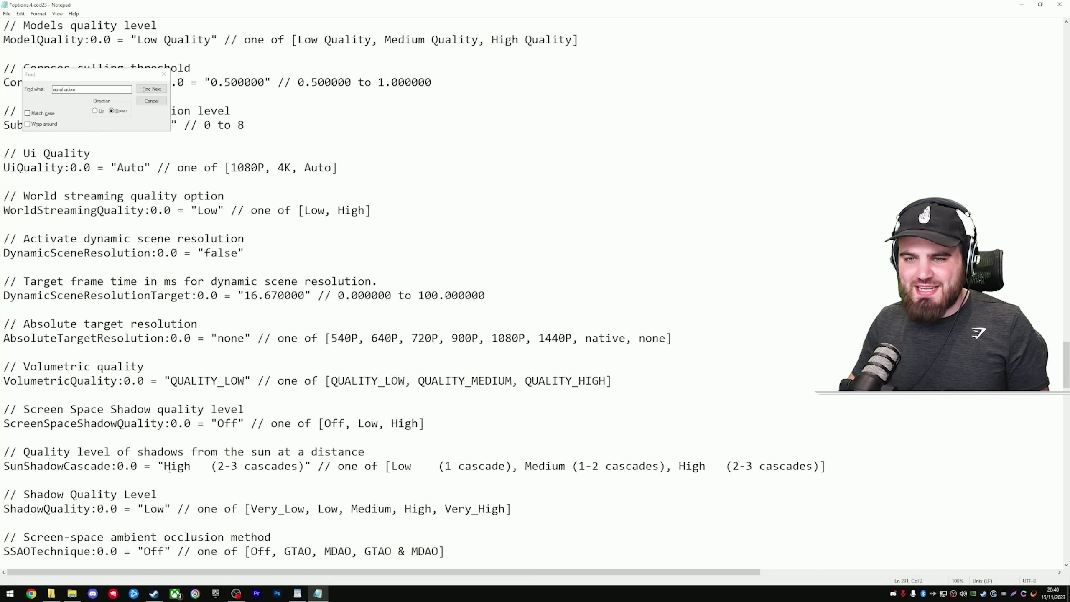
left_click_drag(163, 466, 285, 466)
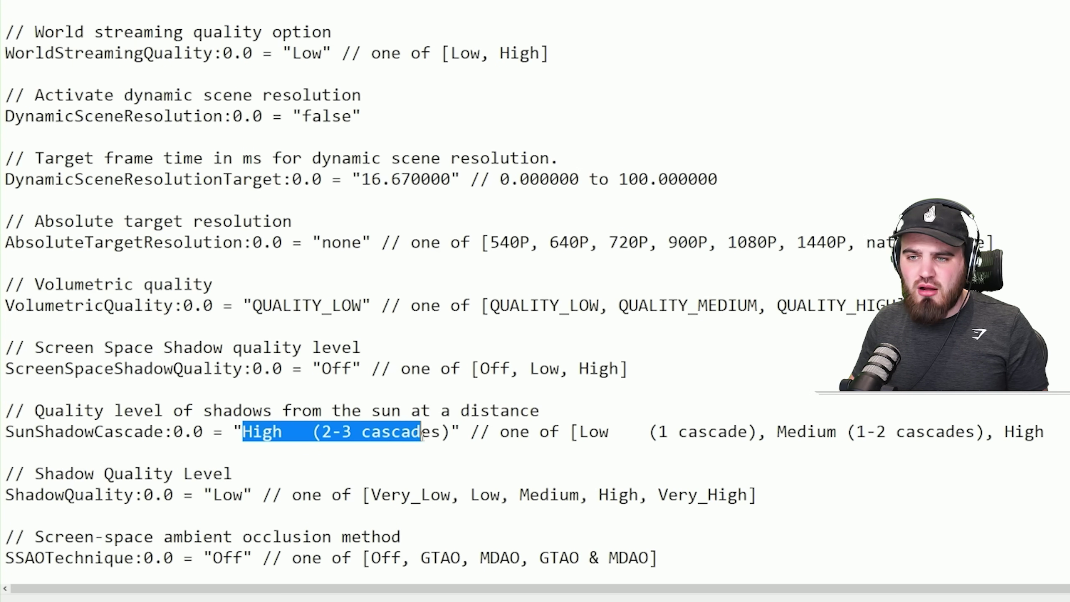
left_click_drag(421, 432, 455, 433)
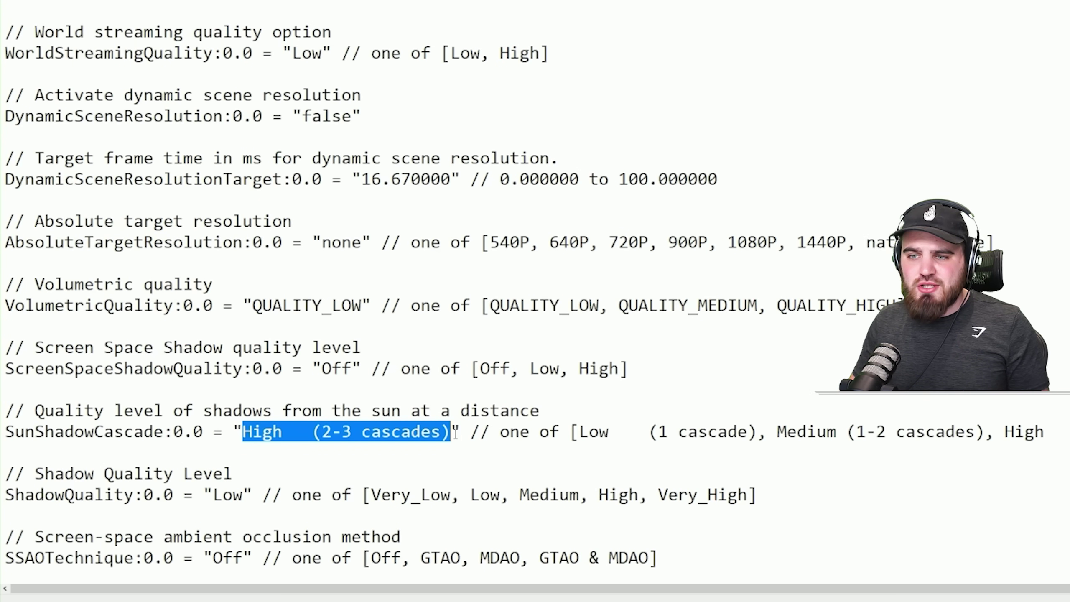
left_click(232, 430)
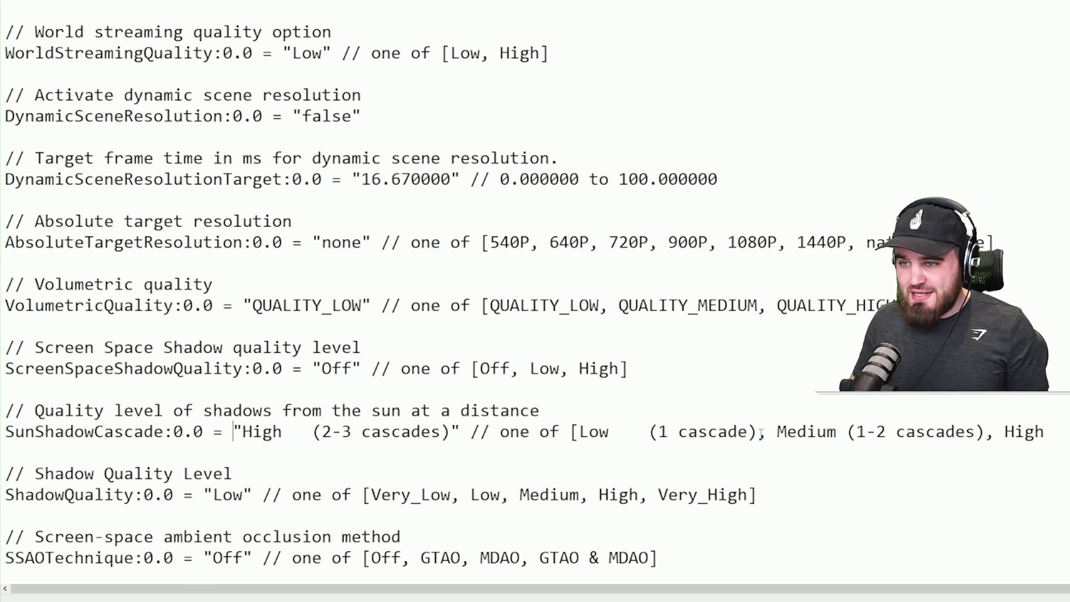
Replace the SunShadowCascade value with "Low (1 cascade)", copied from the list of allowed options
left_click_drag(760, 433, 578, 433)
key("ctrl+c")
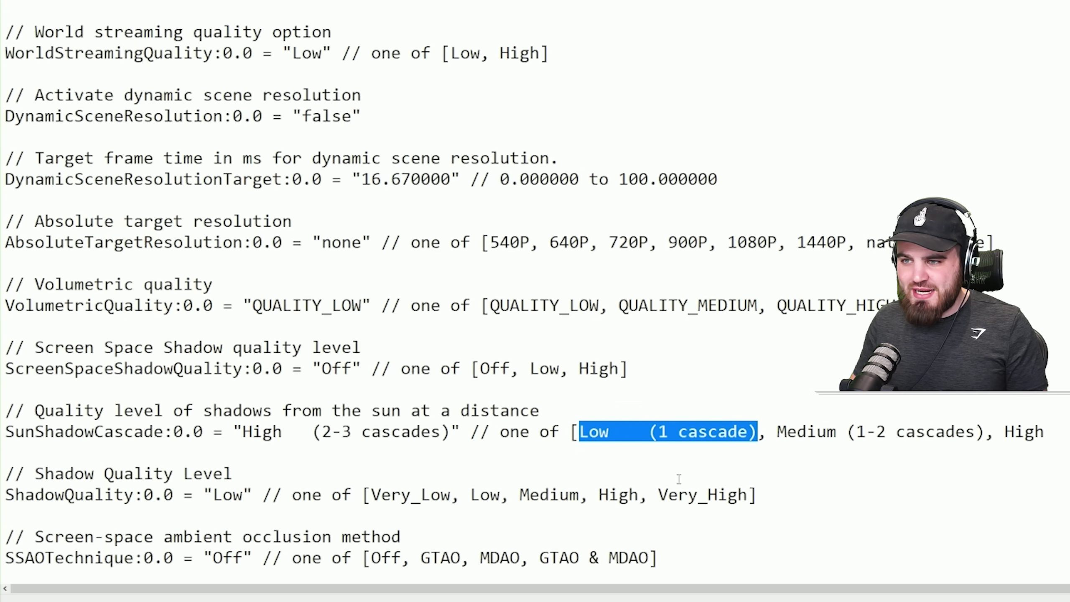
left_click_drag(452, 430, 248, 426)
key("ctrl+v")
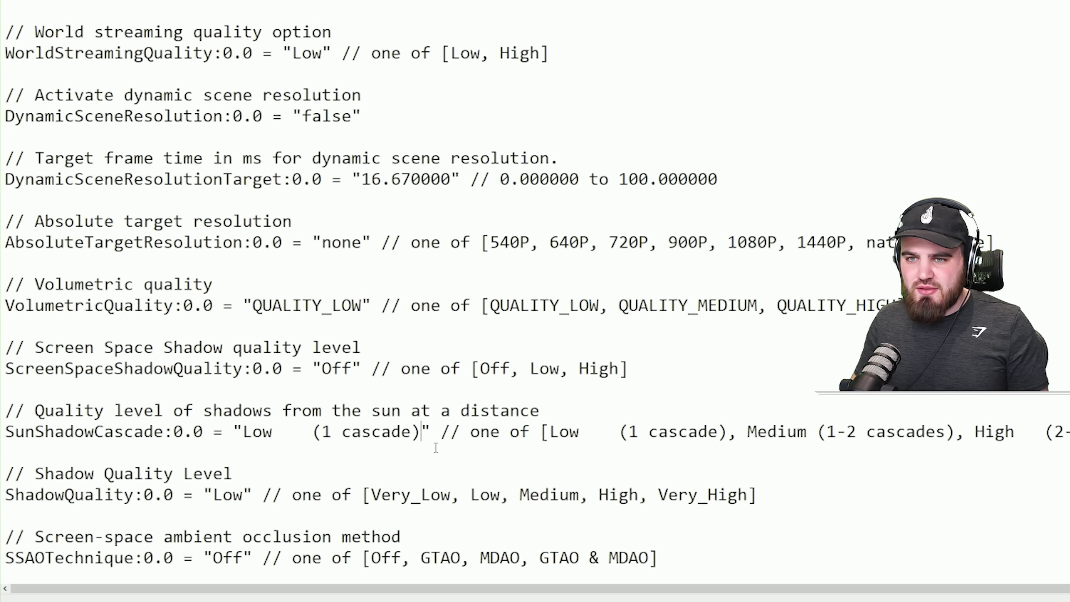
left_click(461, 437)
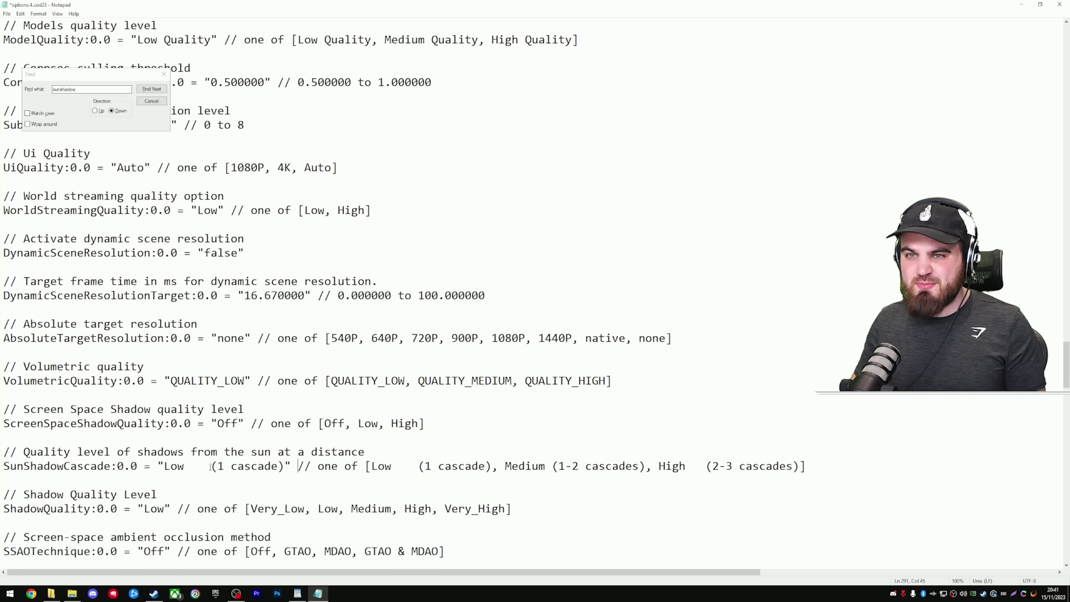
Find "reflection" in the options file and examine the ReflectionProbeRelighting, SunShadowCascade and StaticSunshadowClipmapResolution settings
key("ctrl+f")
key("BackSpace")
type("ref")
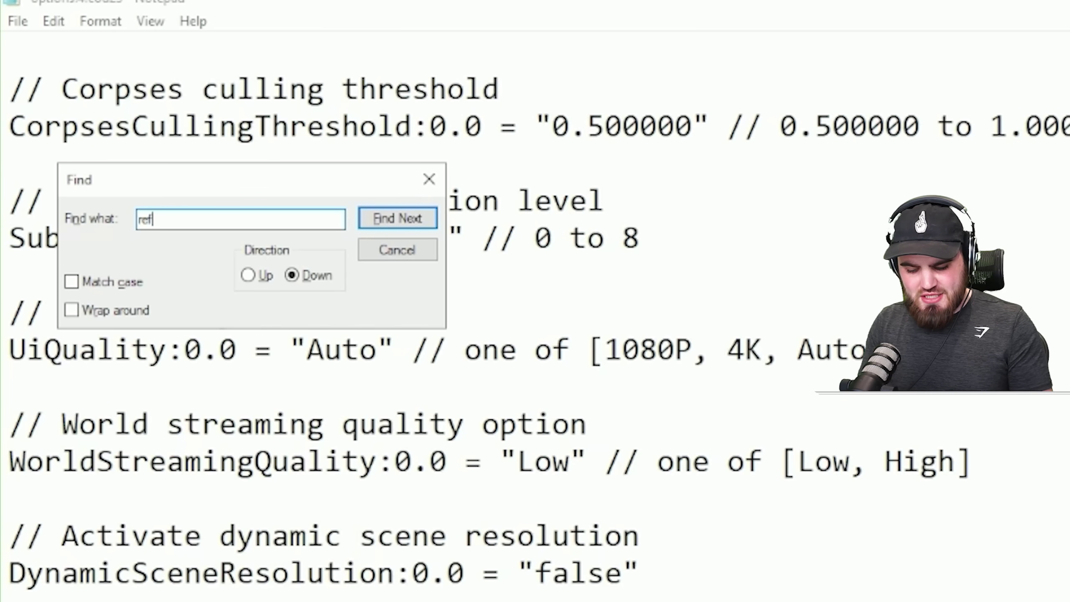
type("lection")
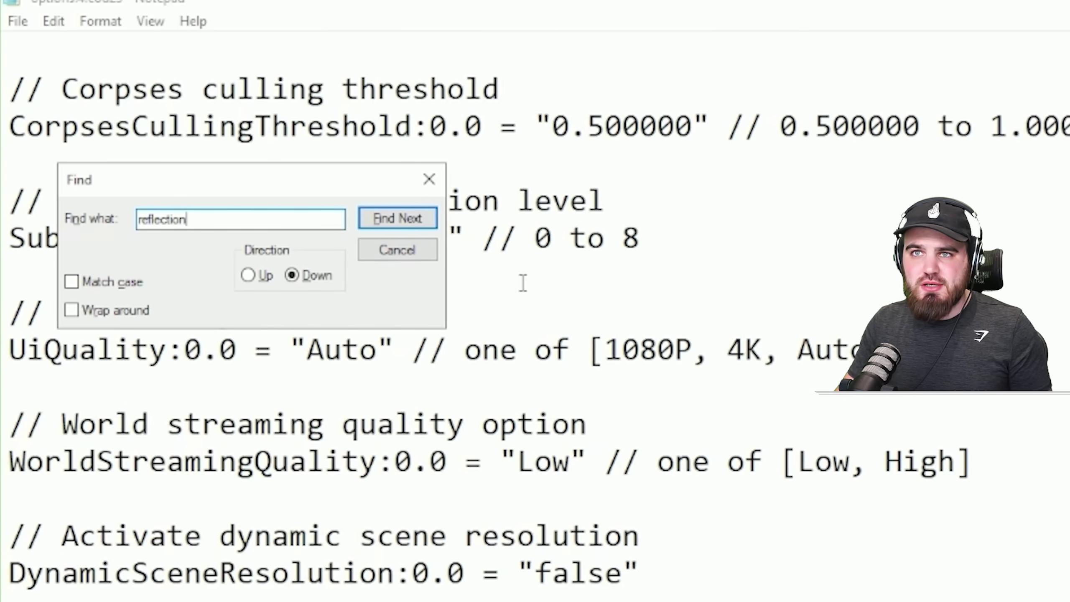
left_click(411, 224)
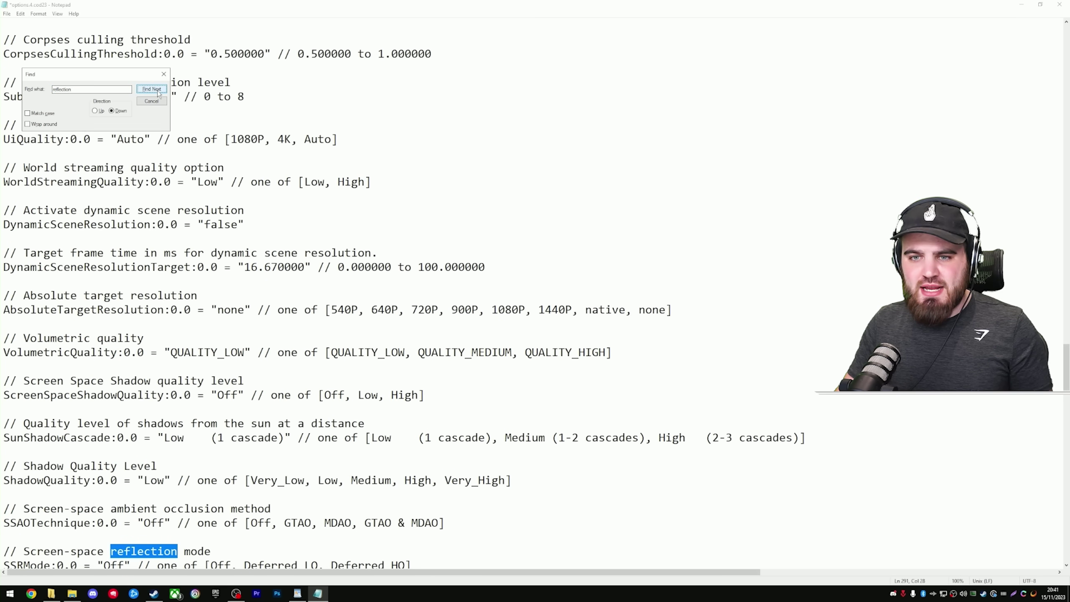
left_click(152, 89)
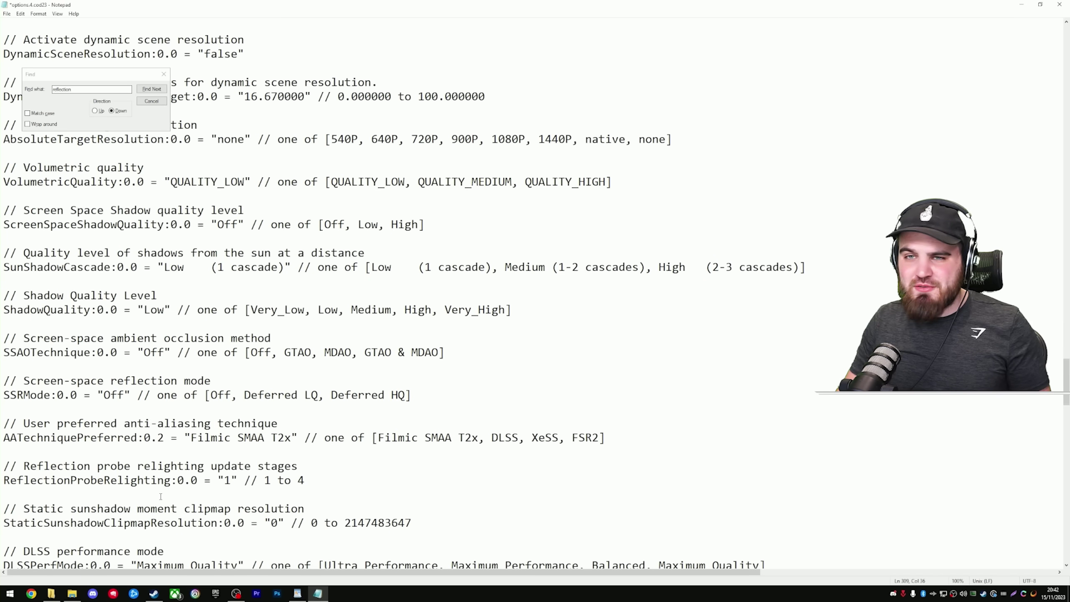
left_click_drag(110, 269, 7, 268)
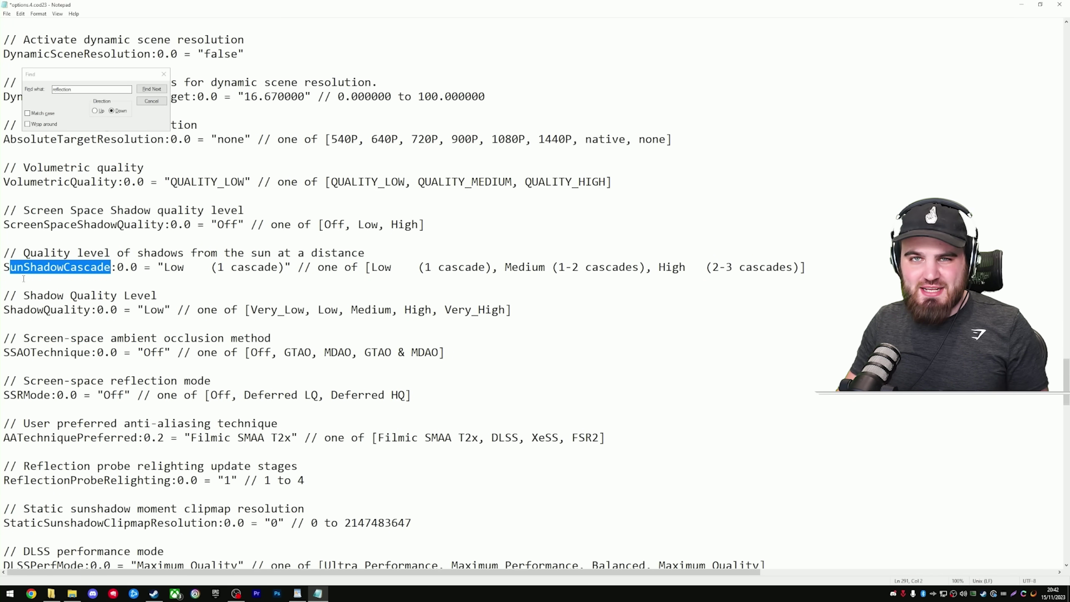
left_click(210, 521)
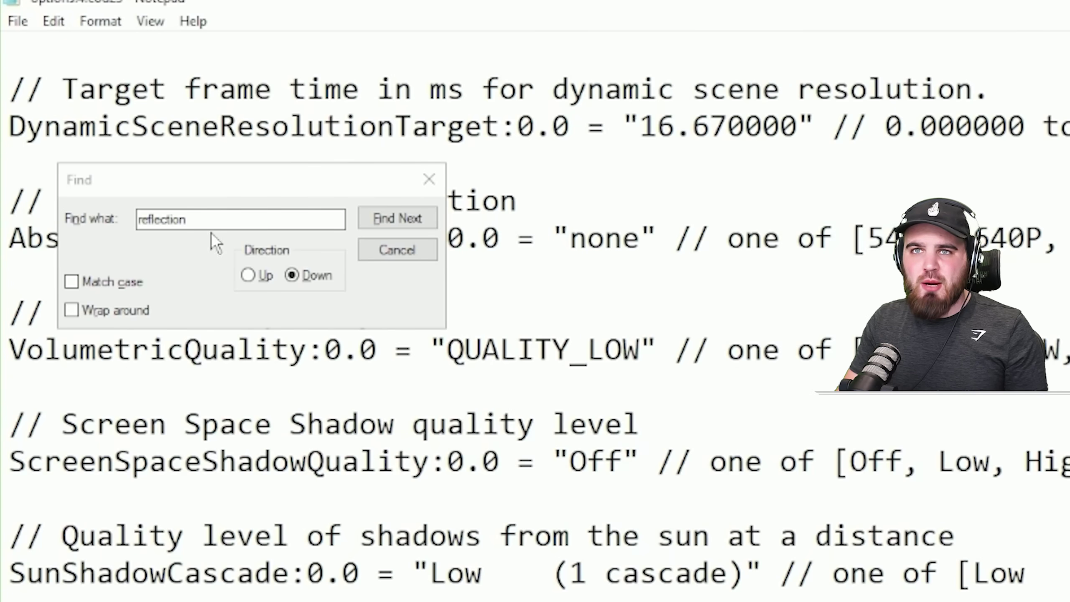
Find "virtual" in the options file and set the VirtualTexturingMemoryMode value to "Extra Small", matching the allowed options
key("ctrl+f")
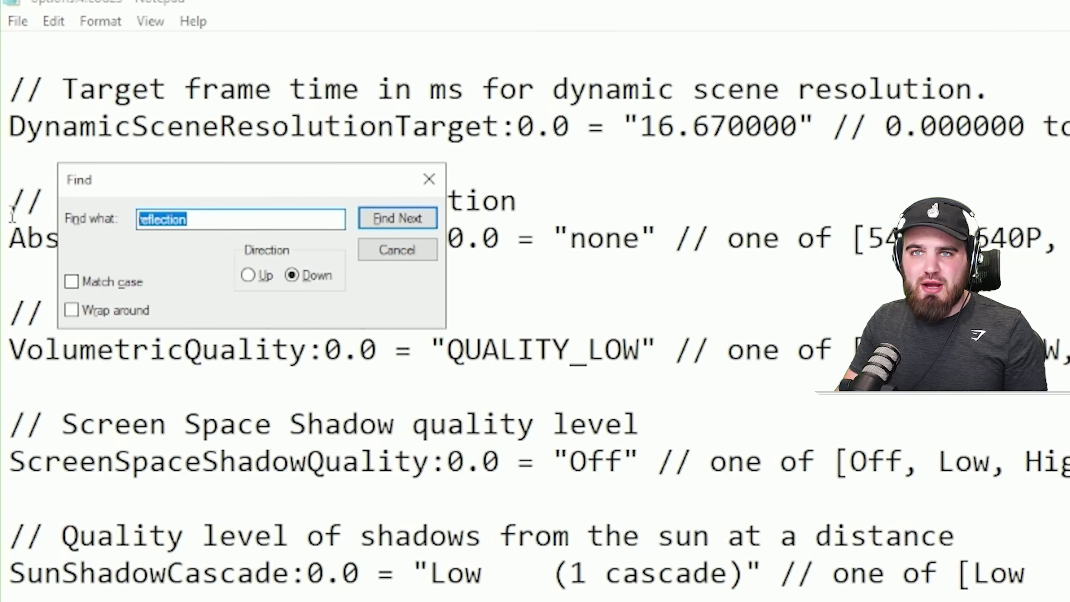
type("virtual")
key("Return")
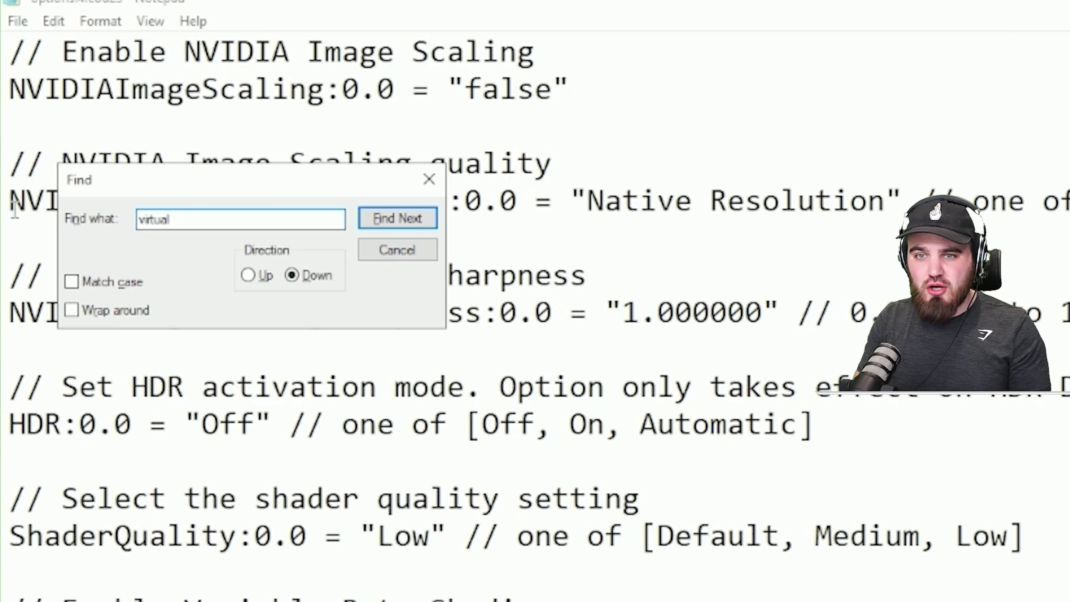
key("Return")
key("Escape")
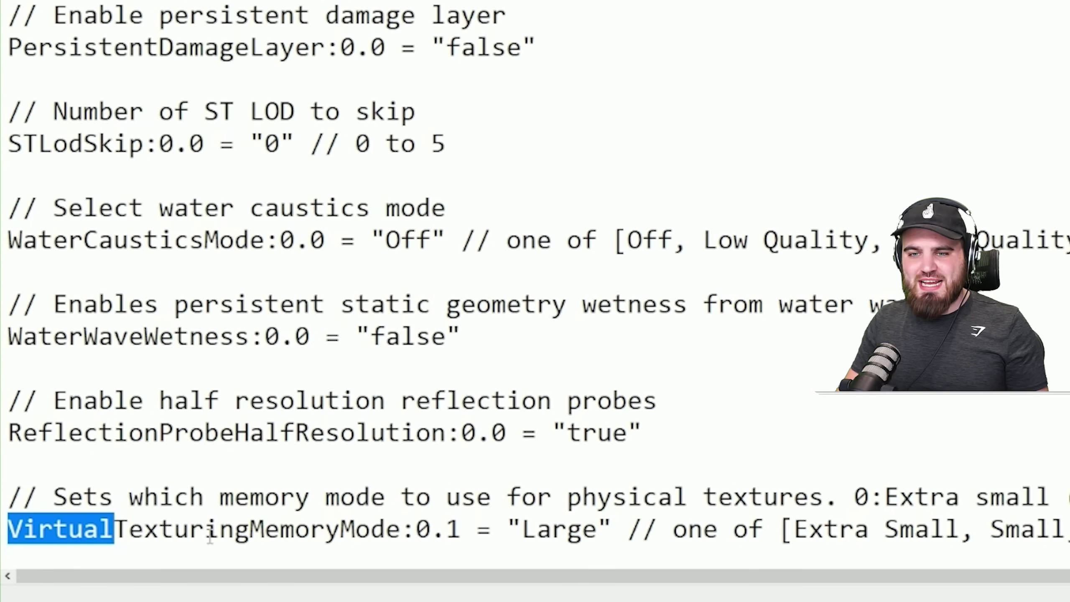
left_click_drag(601, 532, 521, 532)
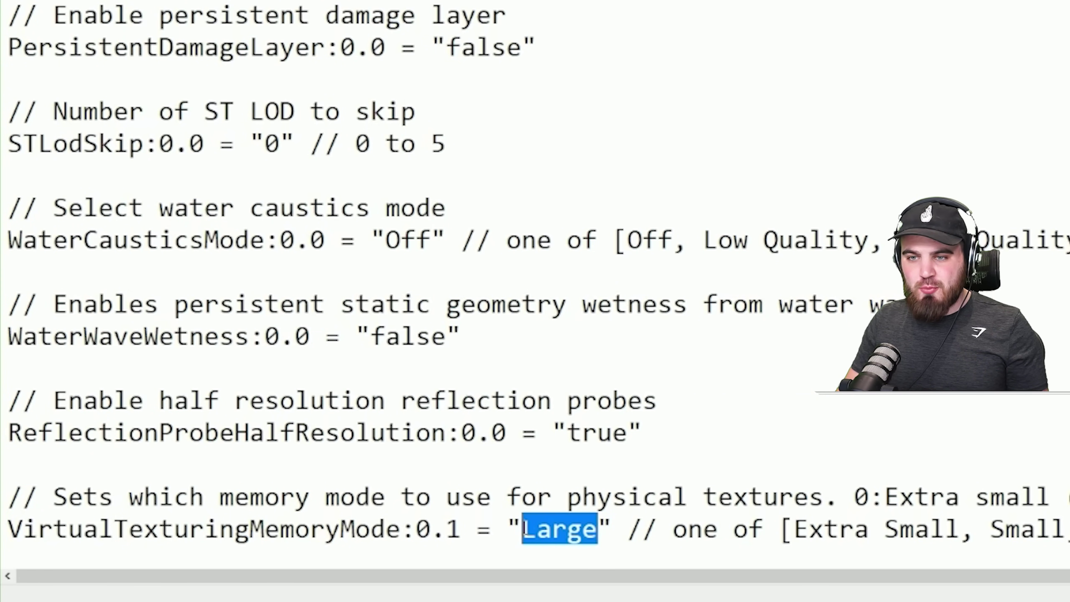
type("Extra S")
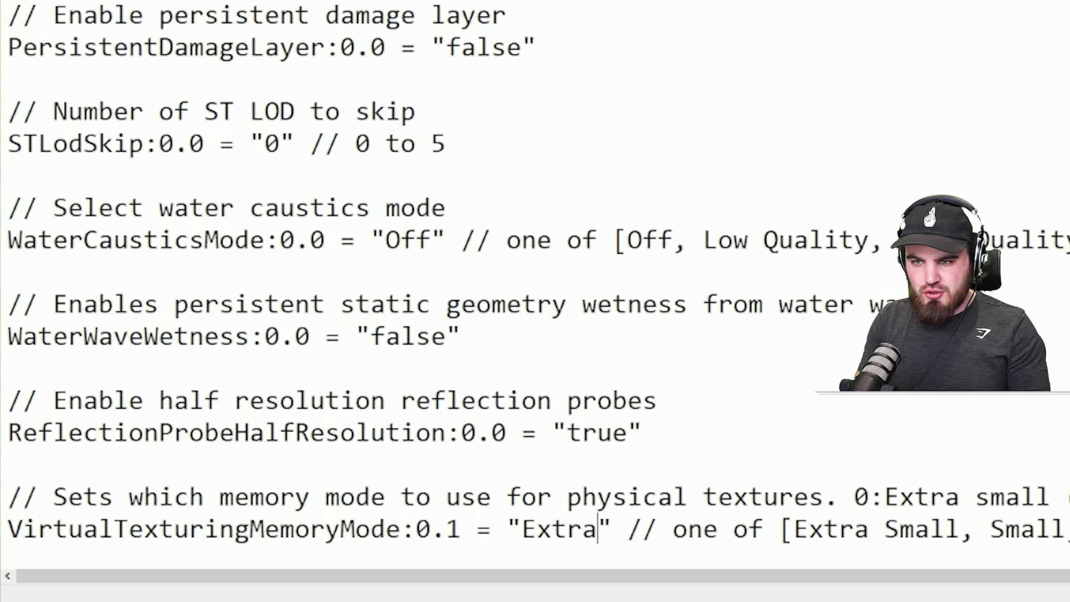
type("mall")
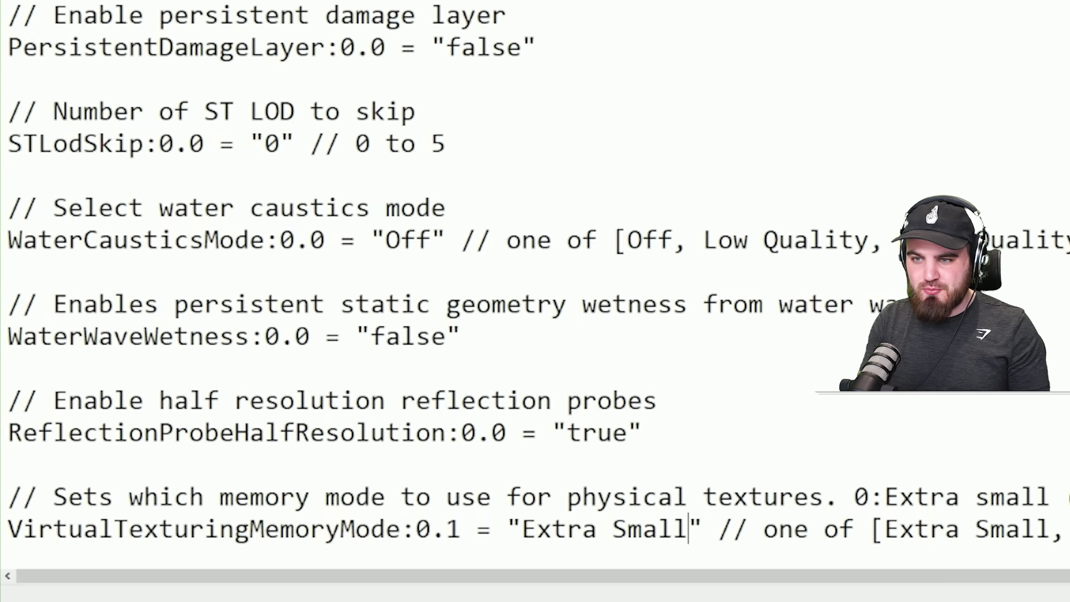
left_click_drag(885, 531, 1050, 531)
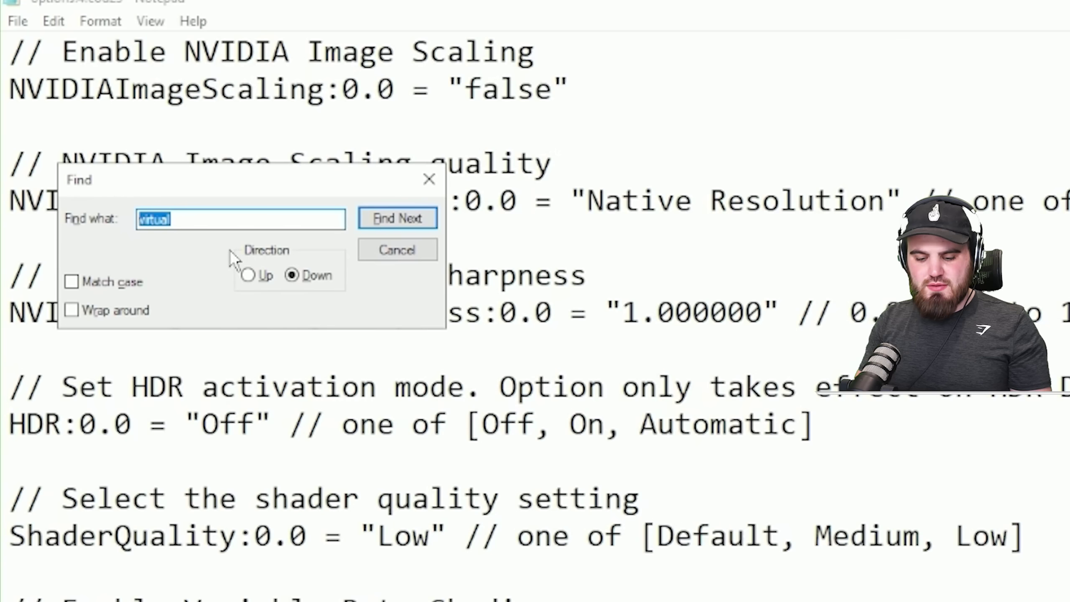
Find "gpu" in the options file and examine the GPUUploadHeaps value and its comment about resizable-bar and VRAM
type("gpu")
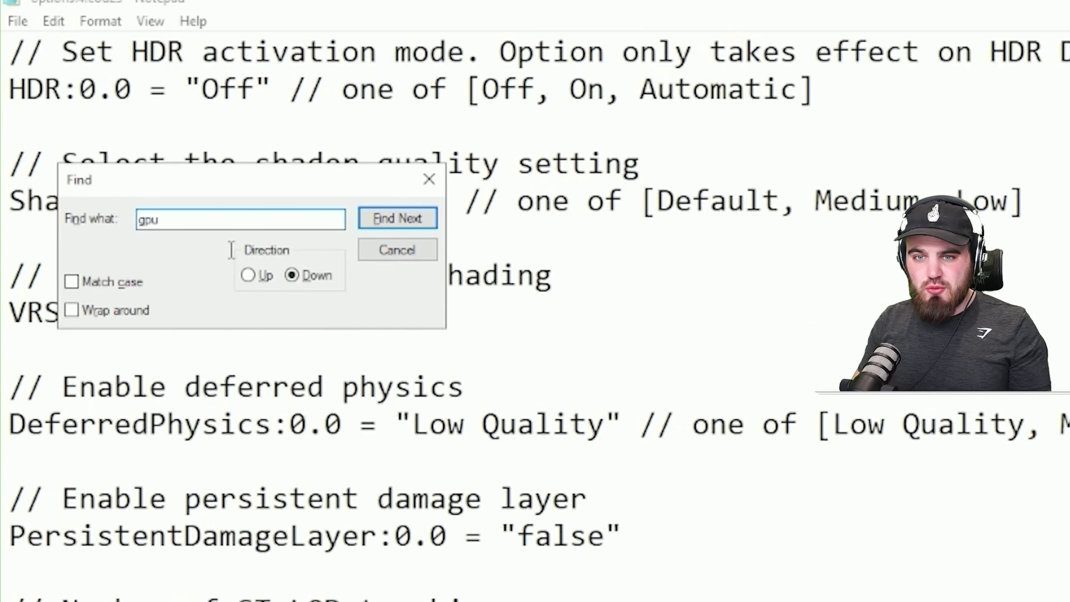
key("Return")
key("Escape")
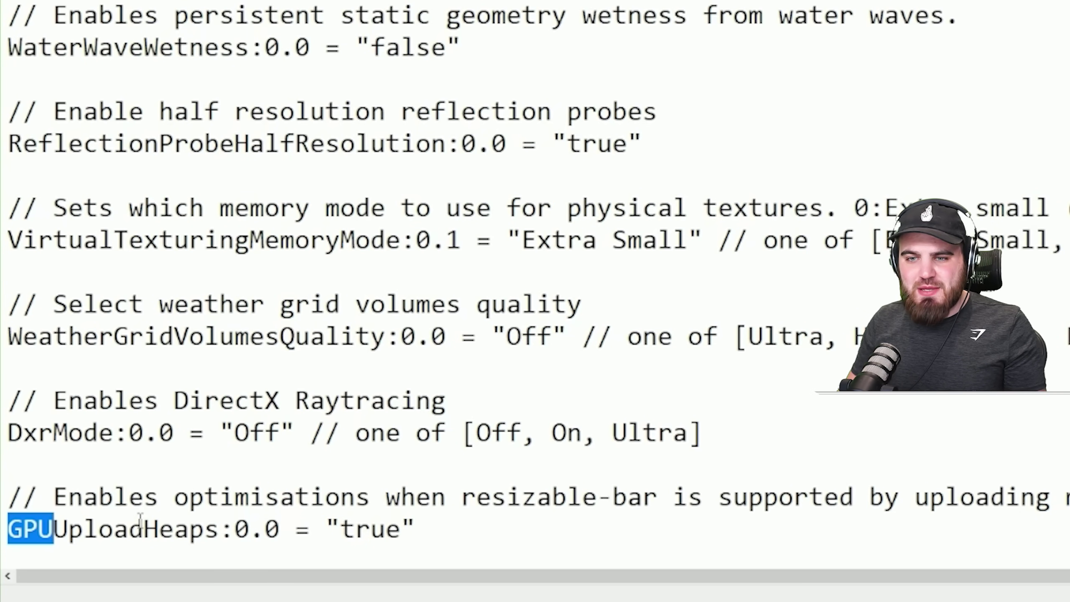
double_click(342, 529)
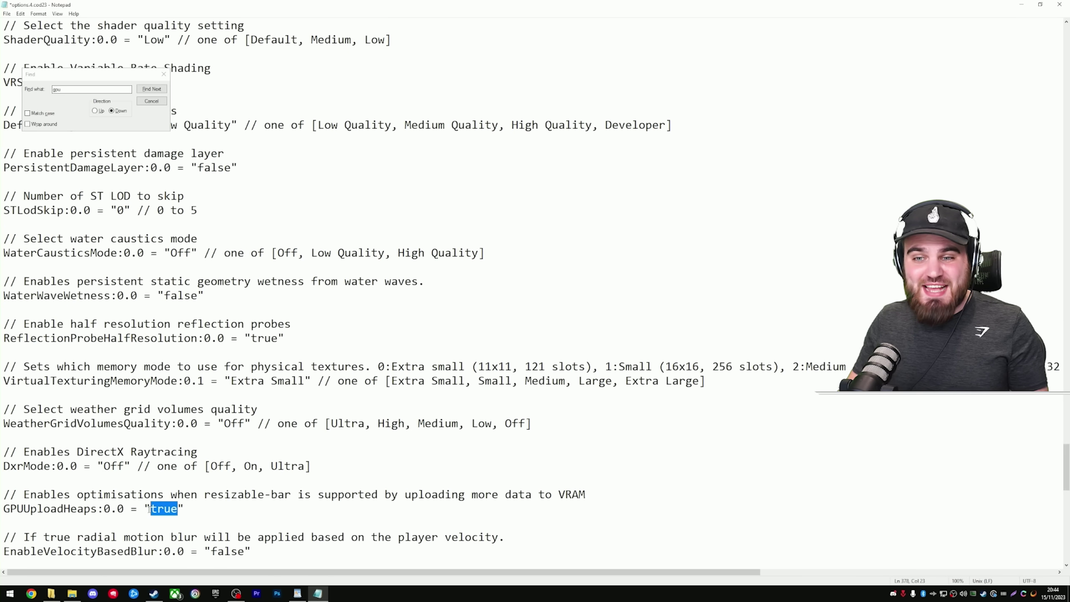
left_click(211, 511)
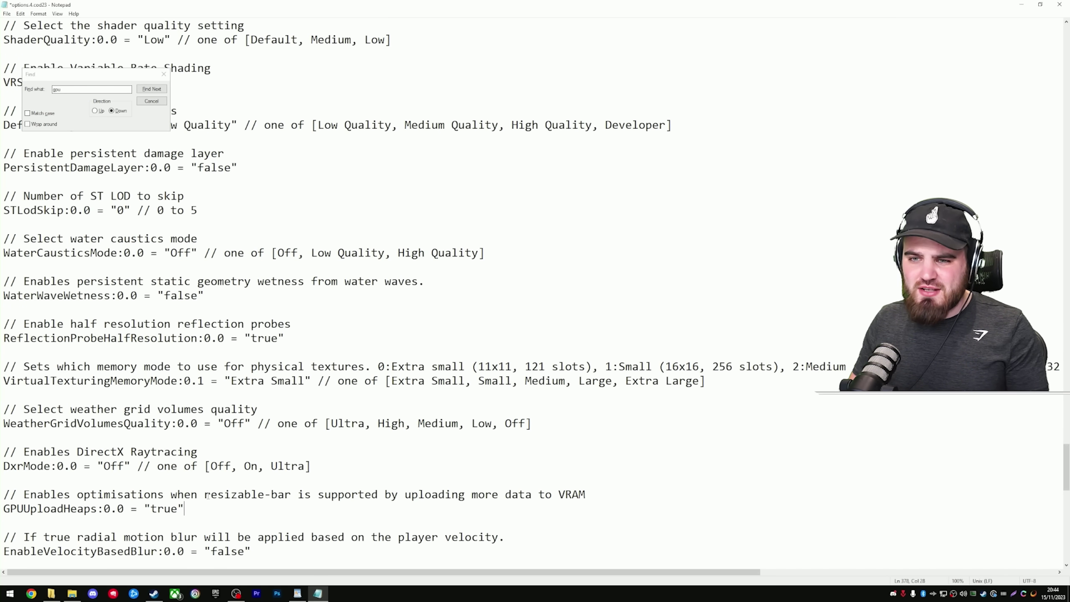
left_click_drag(204, 494, 291, 494)
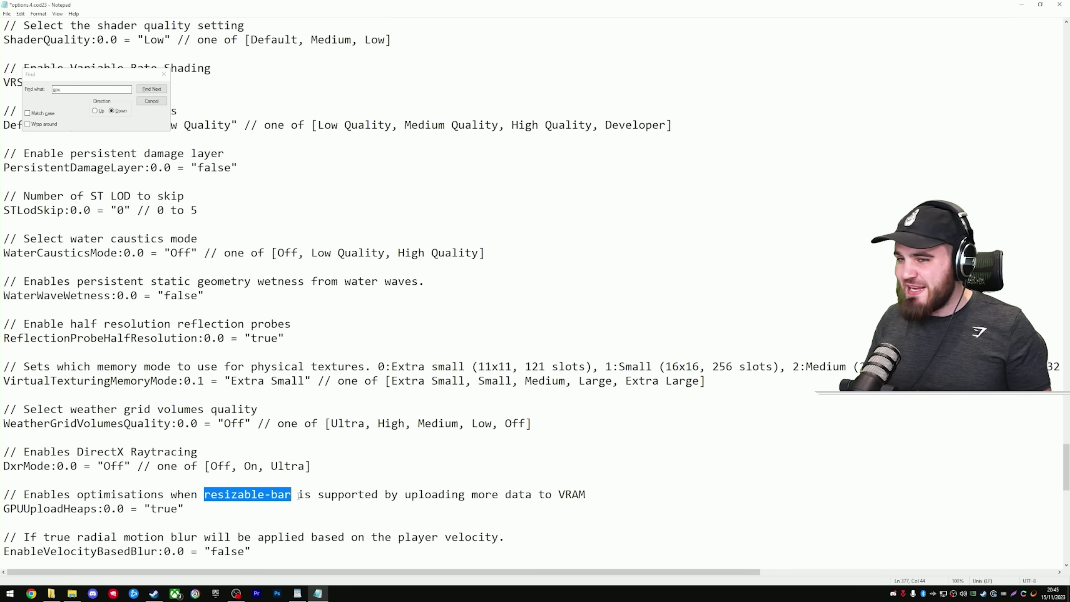
double_click(407, 495)
left_click(546, 494)
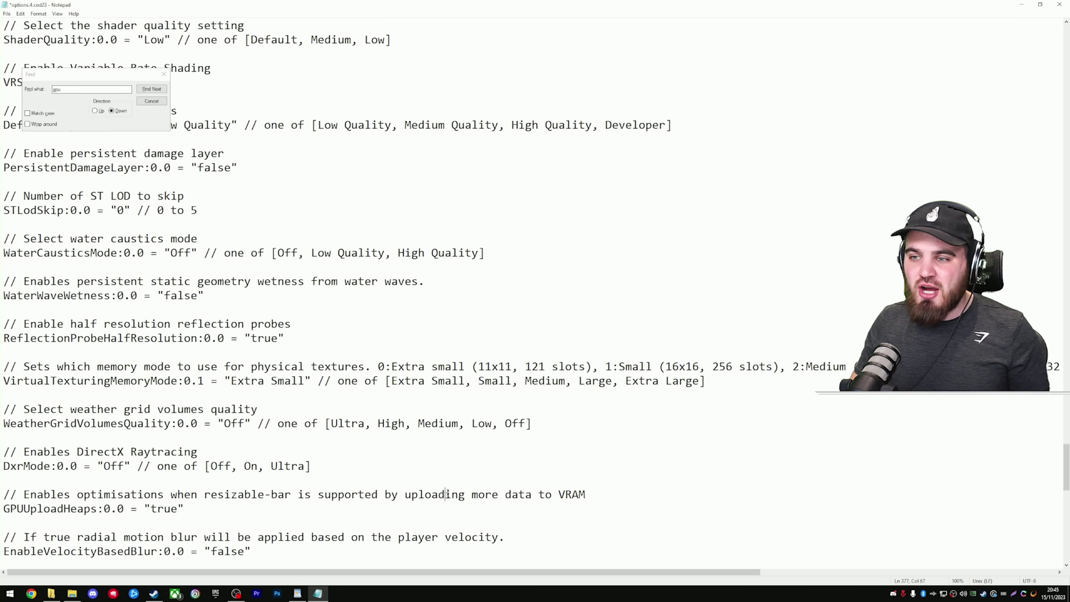
left_click_drag(596, 497, 401, 493)
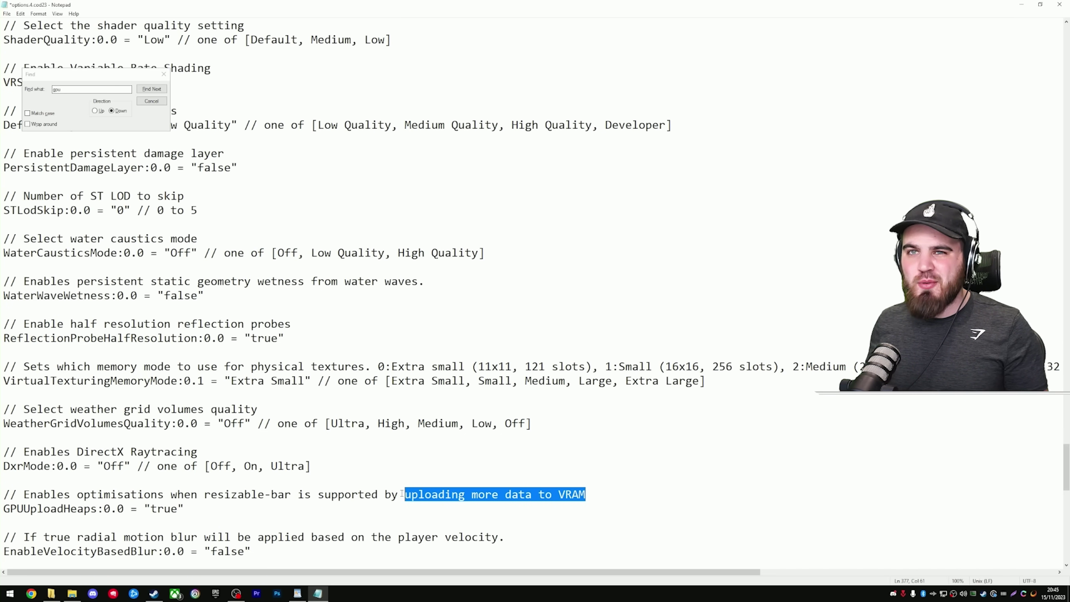
left_click(159, 508)
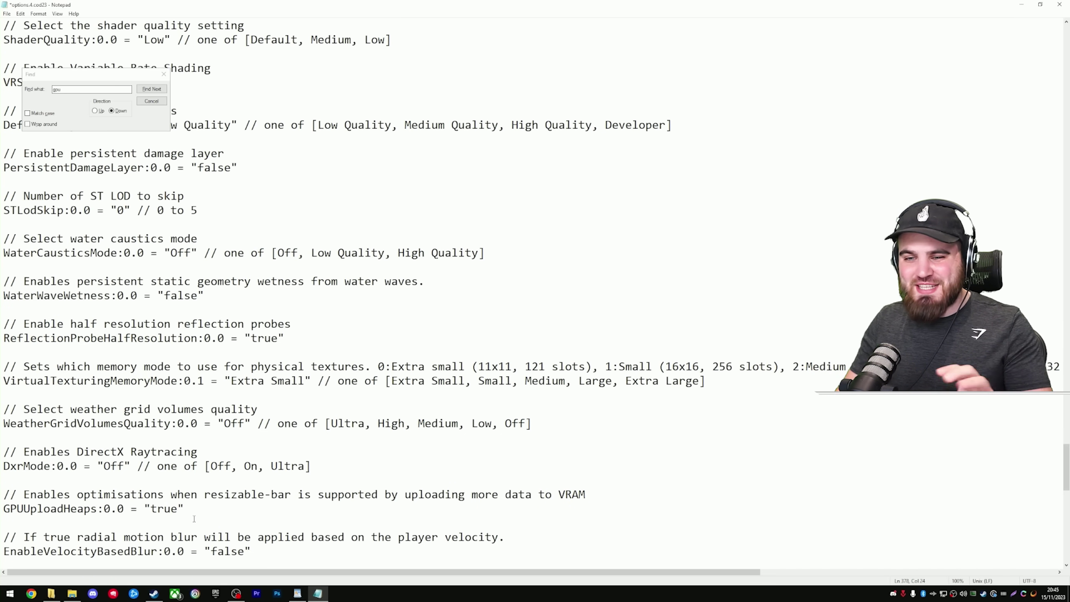
Set the SkipIntro value in the Interface section to "true"
scroll(144, 530, "down", 1)
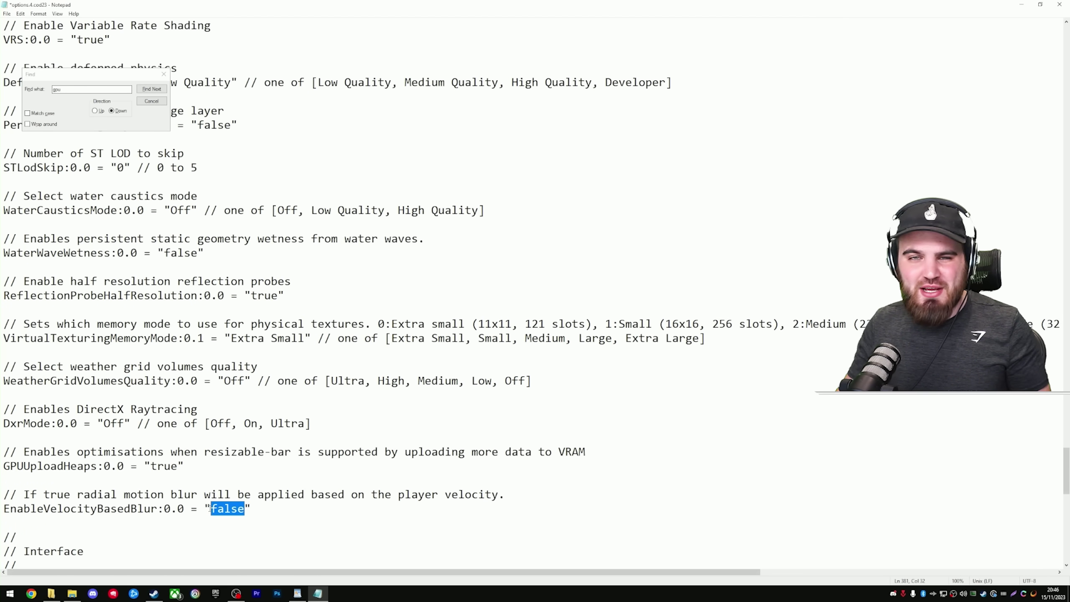
scroll(77, 462, "down", 4)
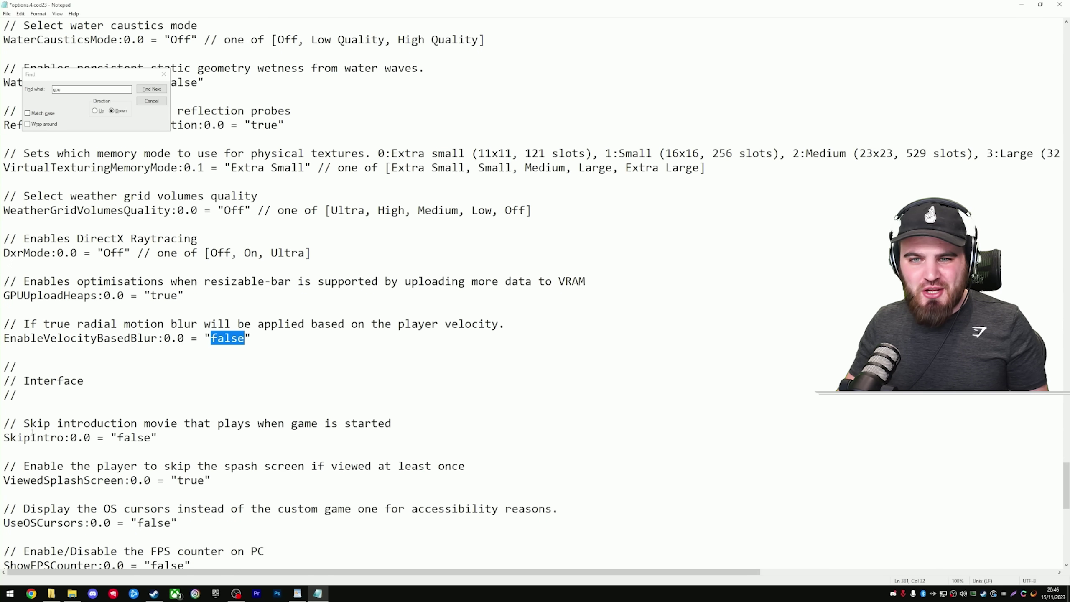
left_click_drag(10, 438, 152, 439)
type("true")
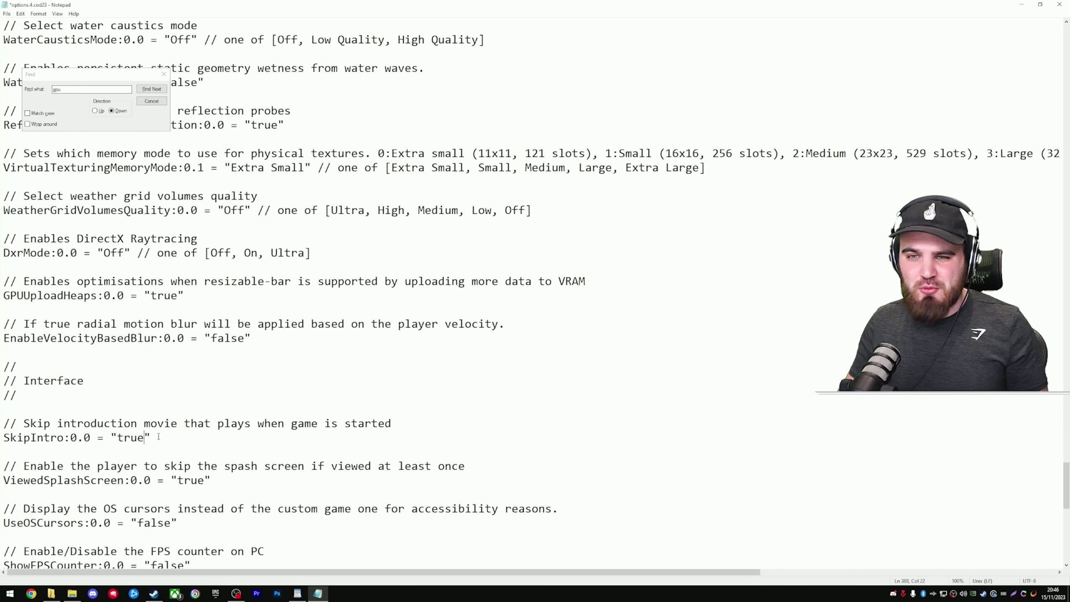
left_click_drag(149, 437, 97, 438)
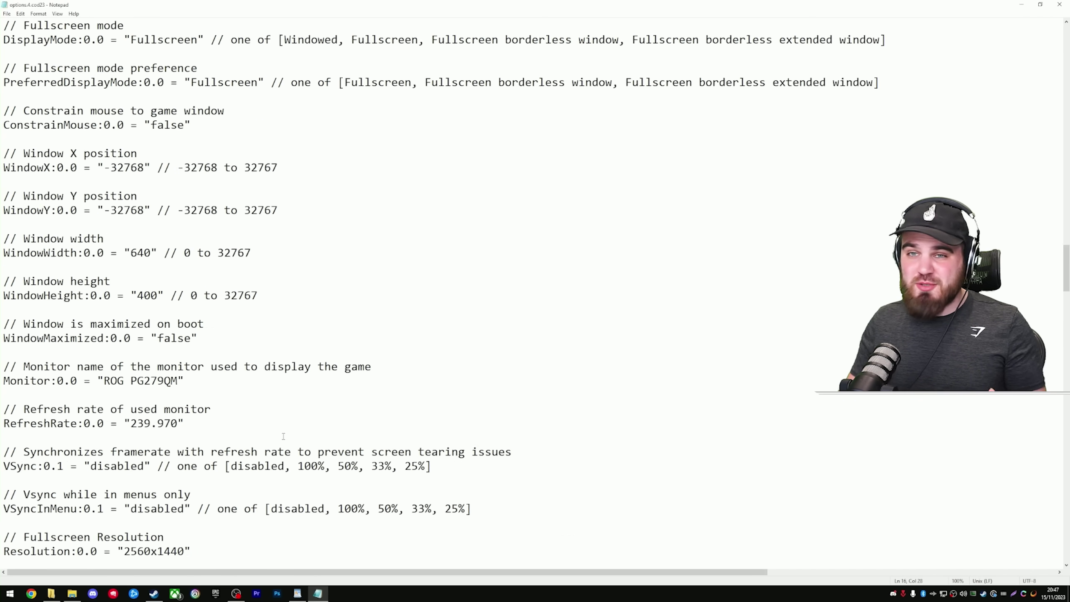
Save the edited options file
scroll(27, 27, "up", 15)
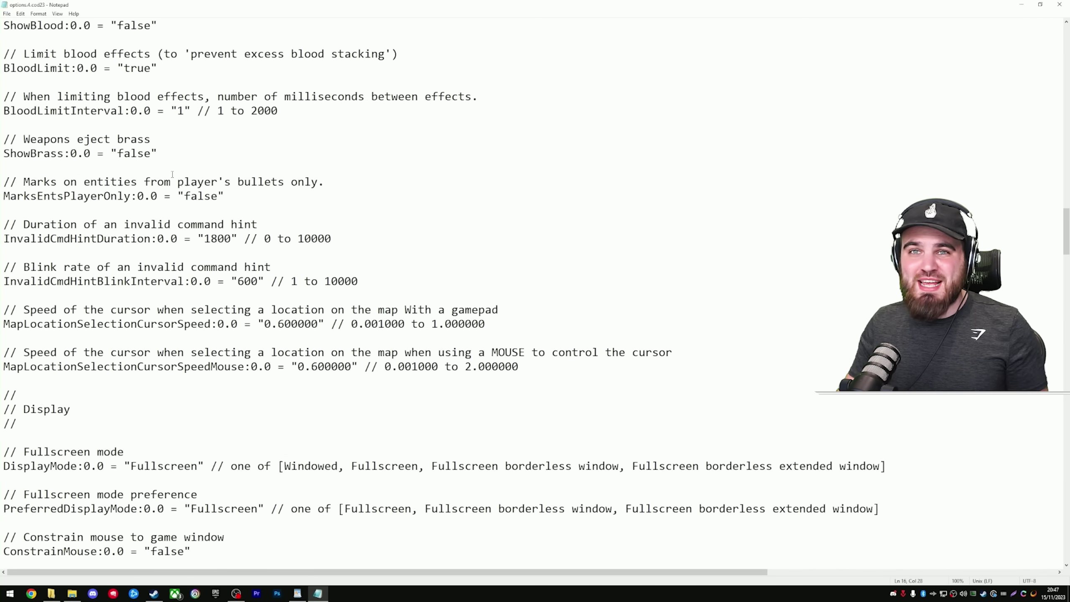
left_click(7, 14)
left_click(25, 55)
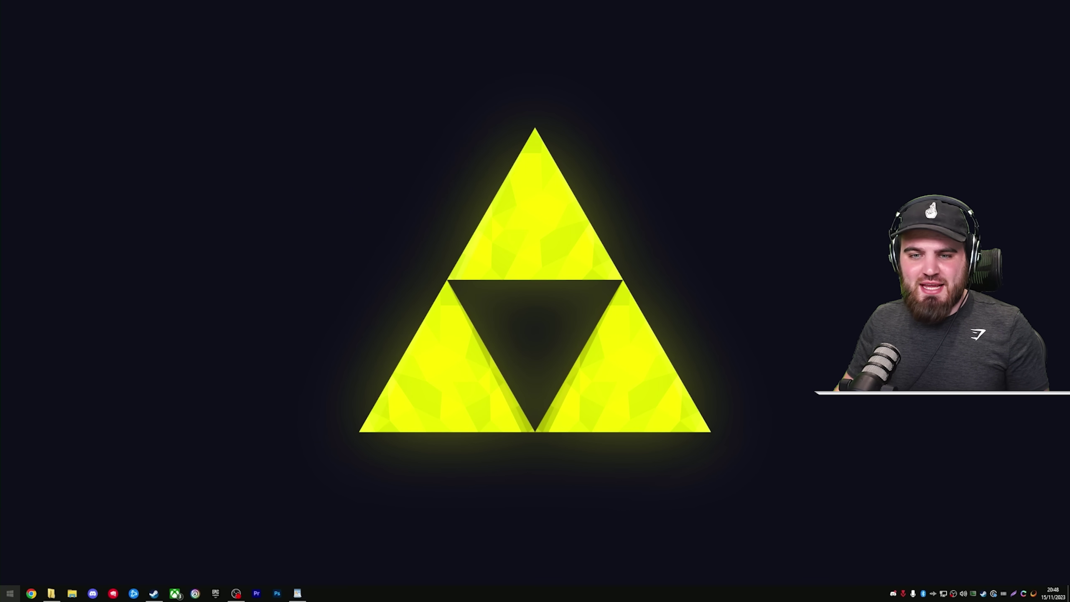
Open the Windows Graphics settings and toggle Hardware-accelerated GPU scheduling
left_click(10, 594)
type("graphics")
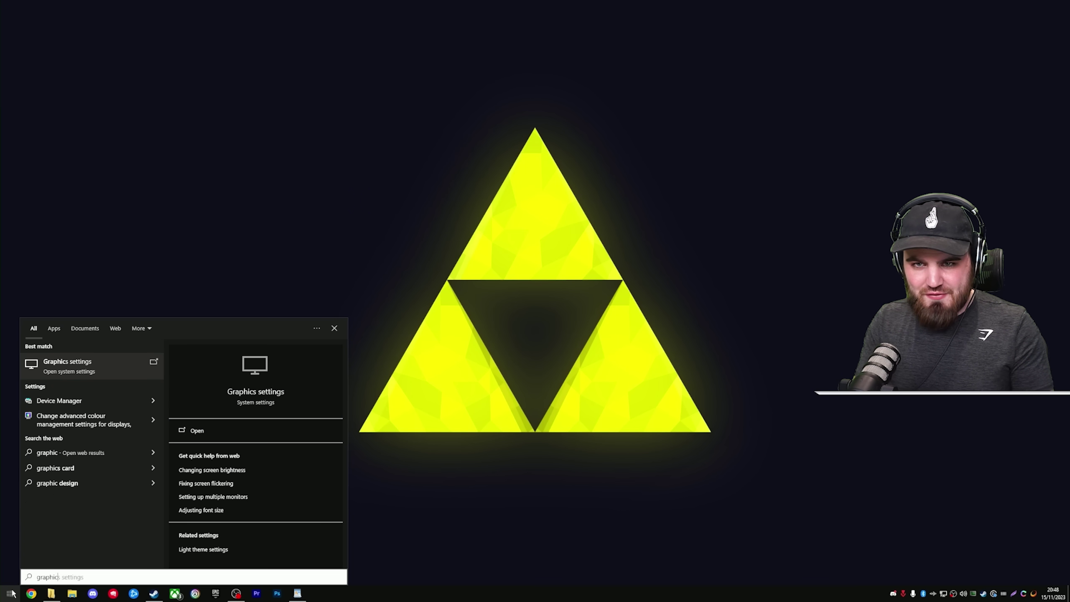
left_click(69, 365)
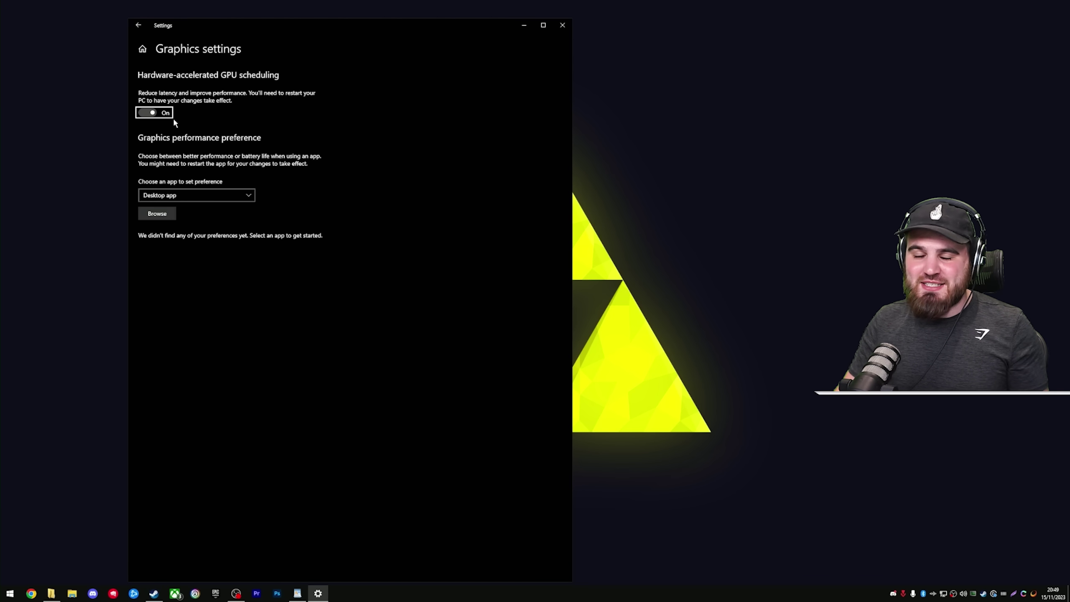
left_click(149, 114)
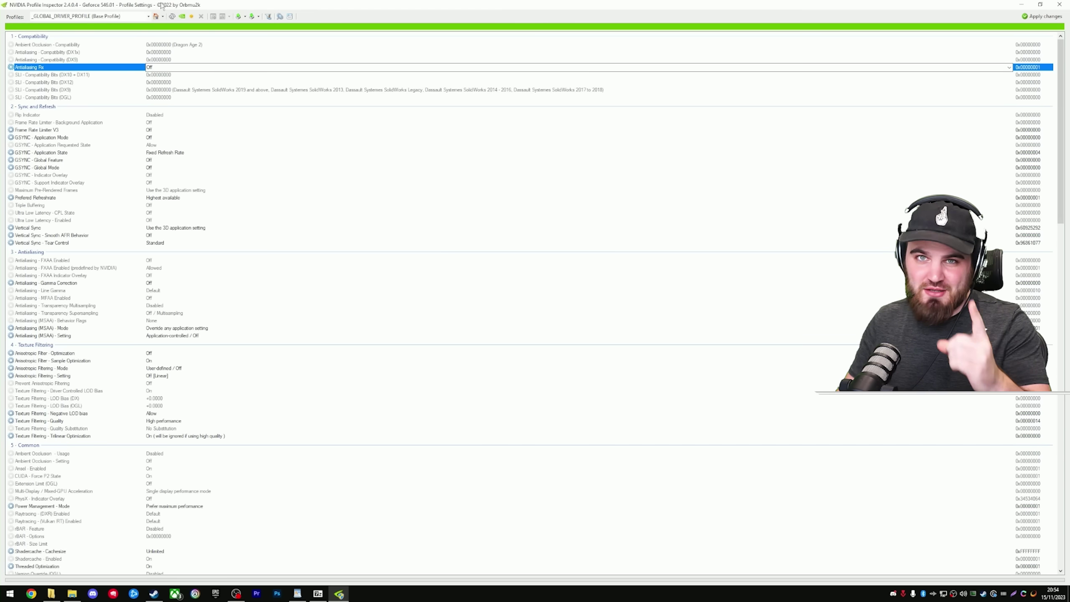
In NVIDIA Profile Inspector, show the additional hidden settings and load the "Call of Duty: Modern Warfare 3 (2023)" profile
left_click(280, 19)
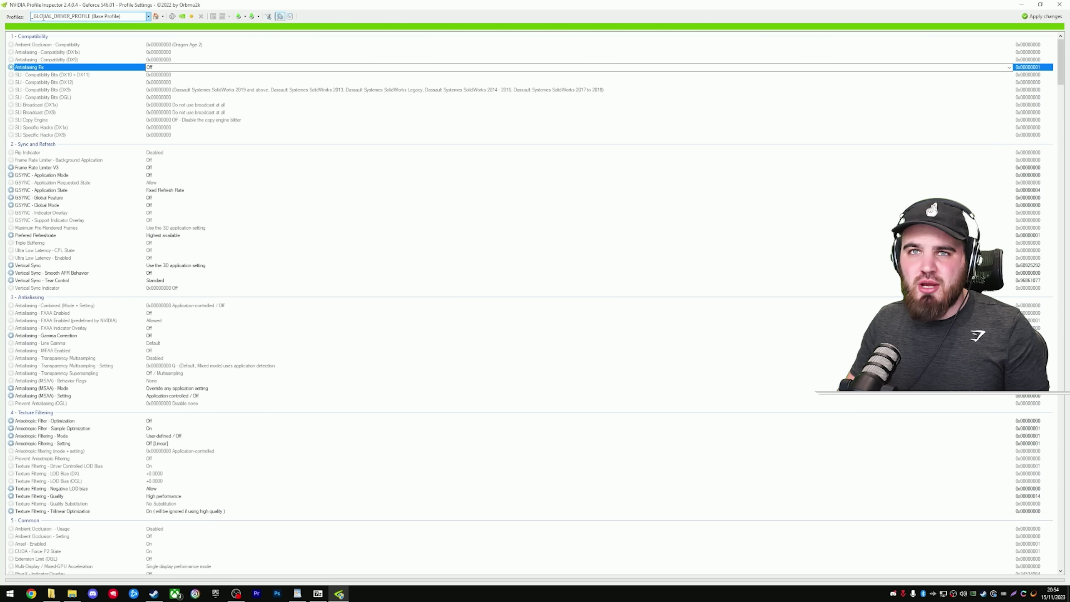
left_click(104, 16)
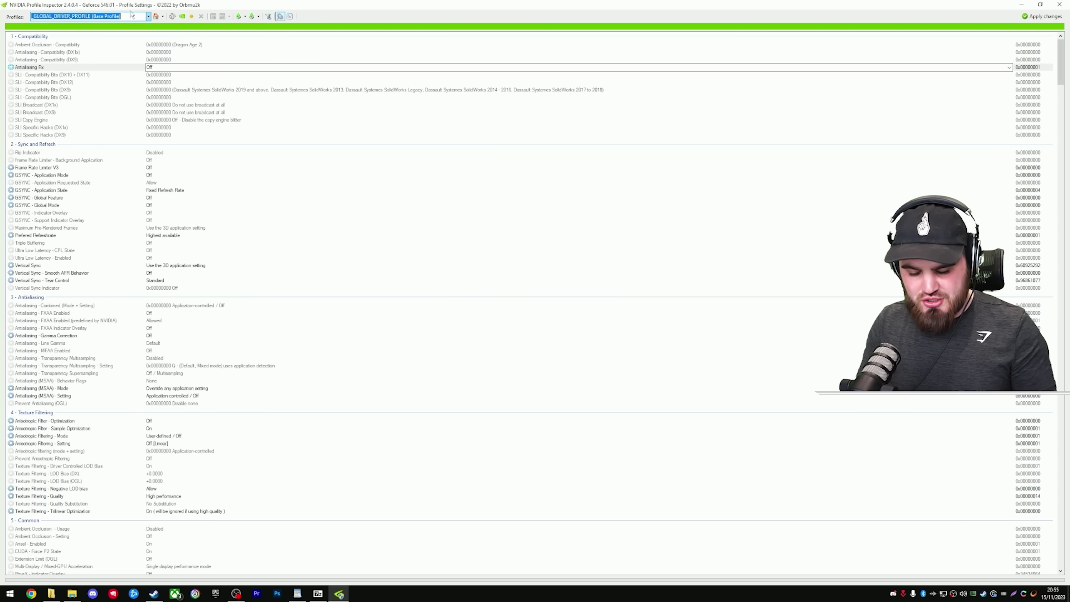
type("call of dutt")
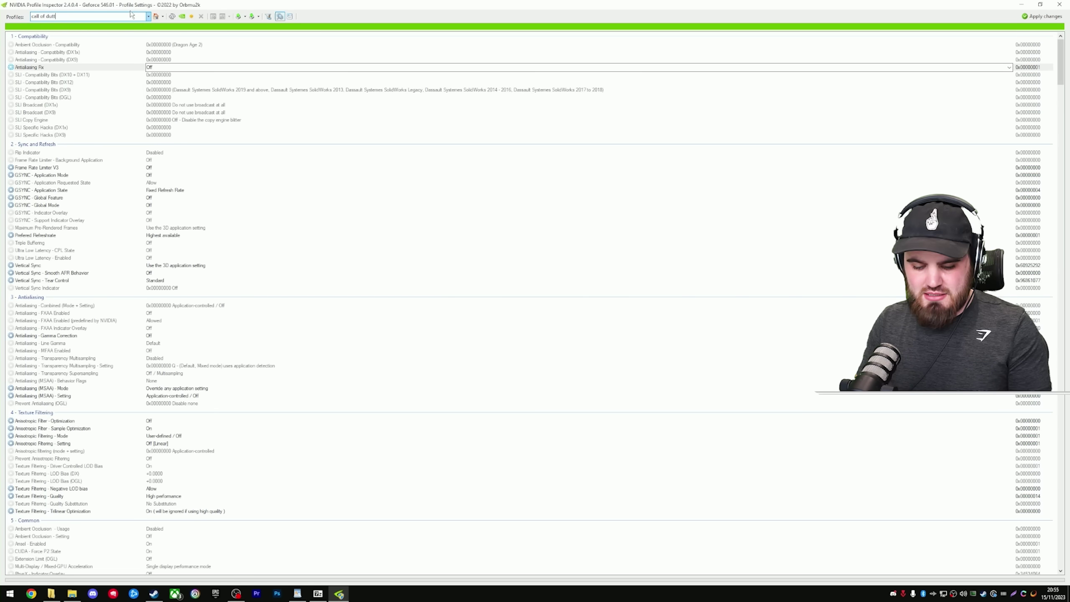
key("BackSpace")
type("y")
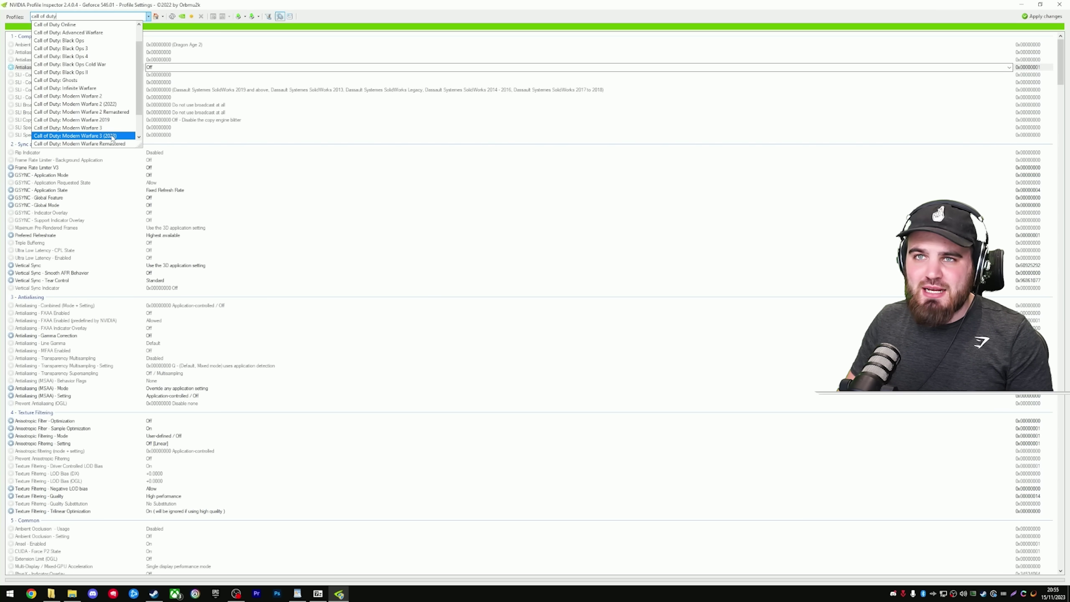
left_click(113, 136)
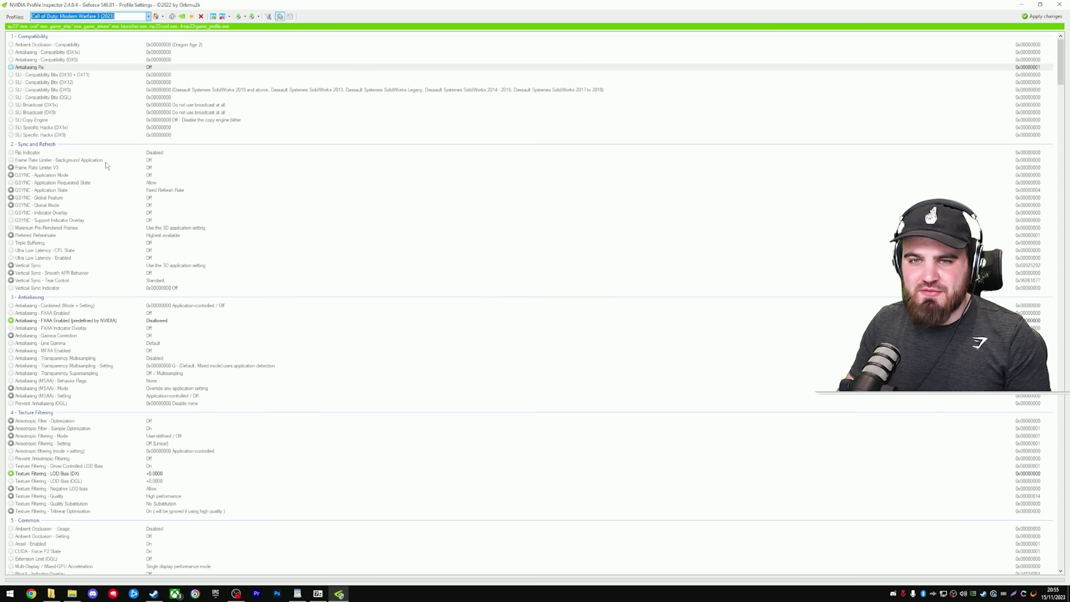
Set the rBAR - Feature setting in the Common section to Enabled
scroll(72, 362, "down", 4)
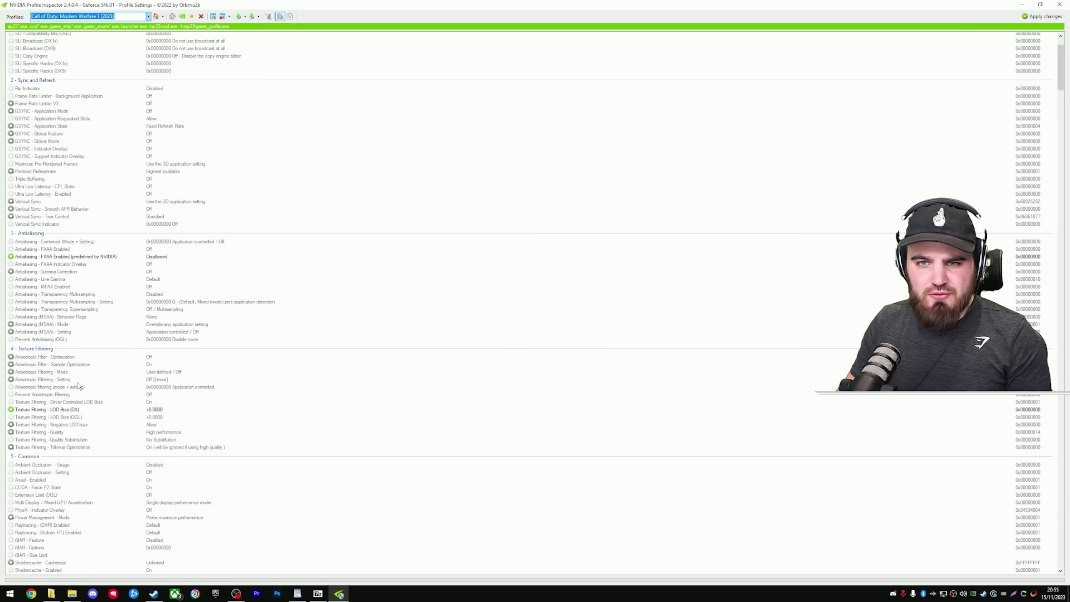
scroll(76, 417, "down", 3)
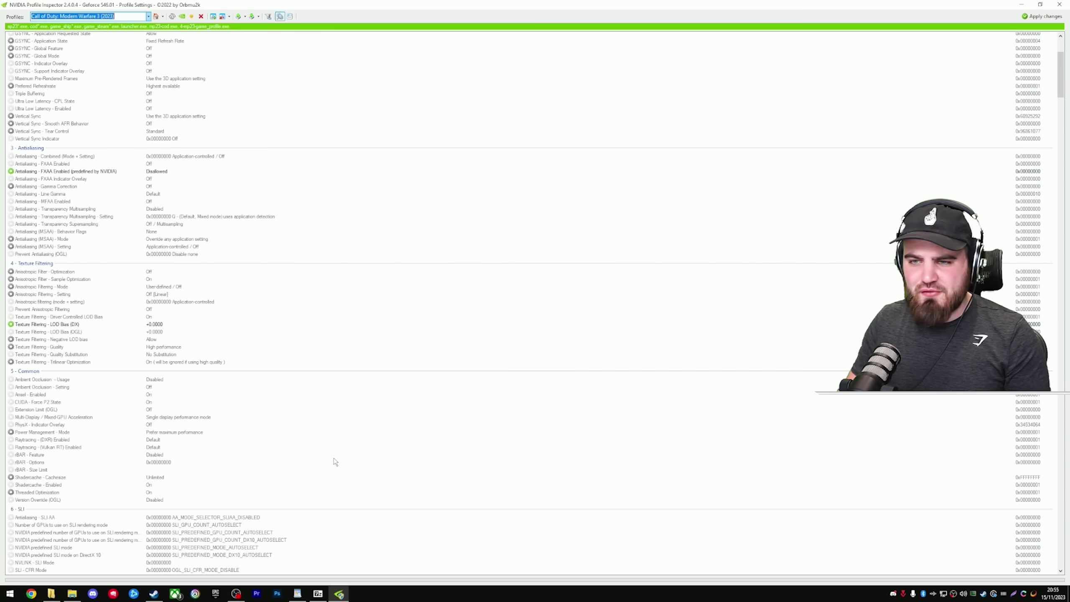
left_click(165, 456)
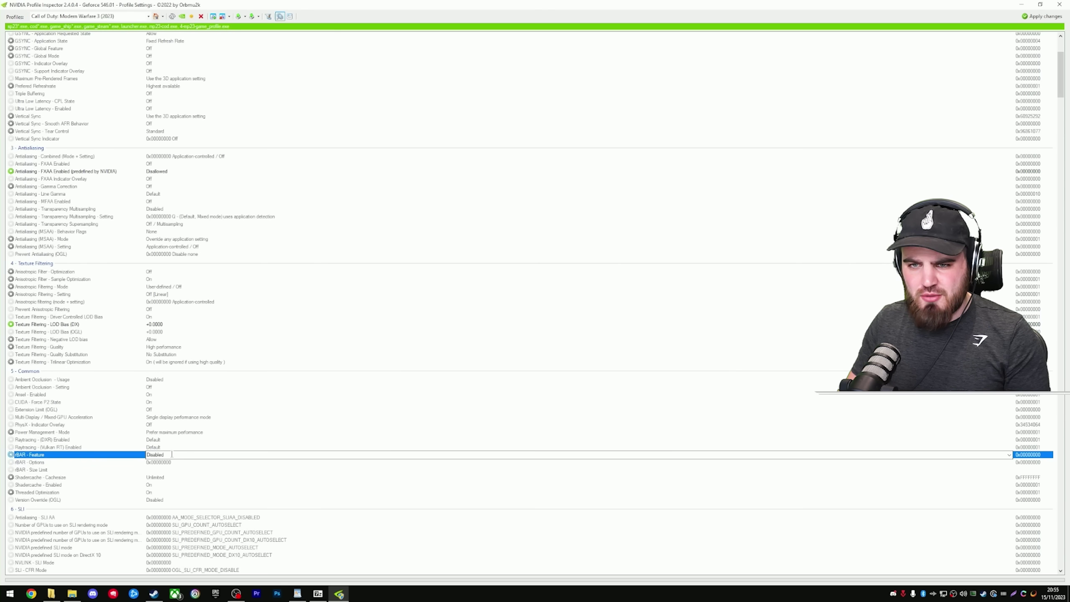
left_click(1008, 455)
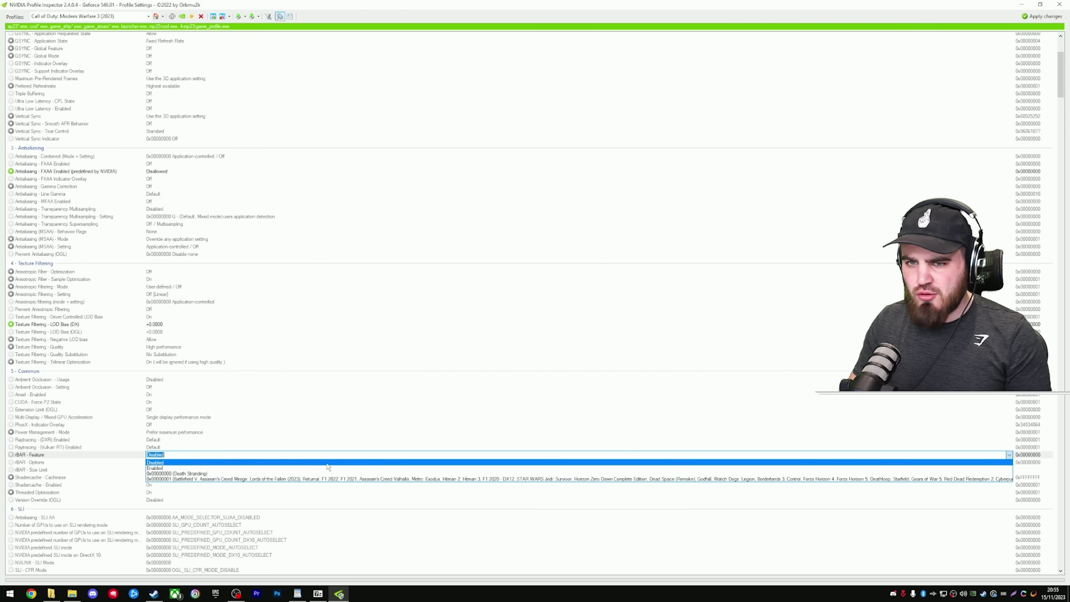
left_click(173, 468)
Set rBAR - Options to the 0x00000001 value whose game list starts with Battlefield V
left_click(157, 462)
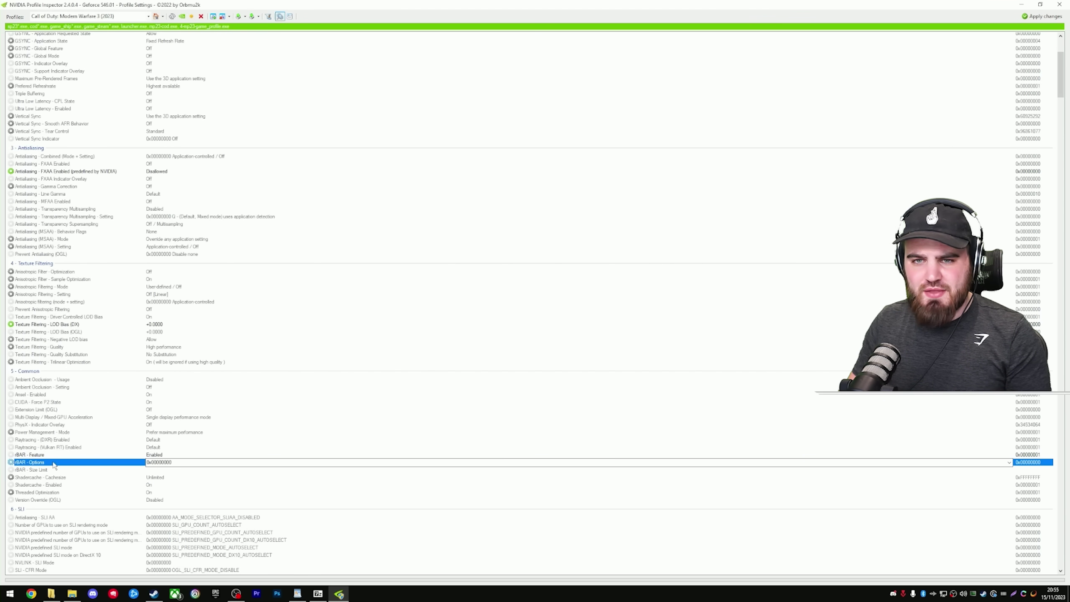
left_click(1009, 462)
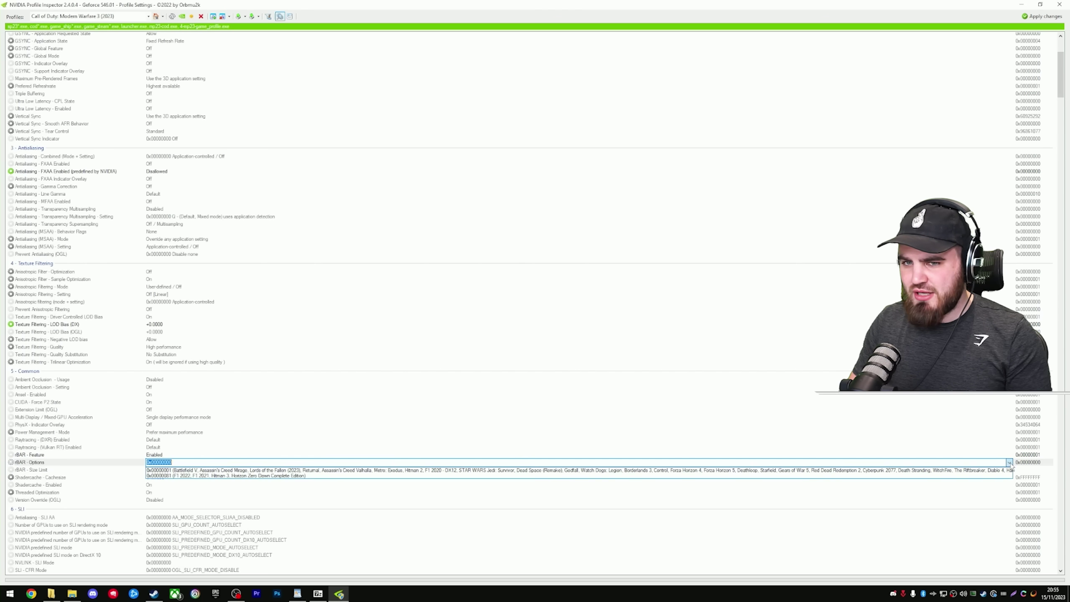
left_click(171, 471)
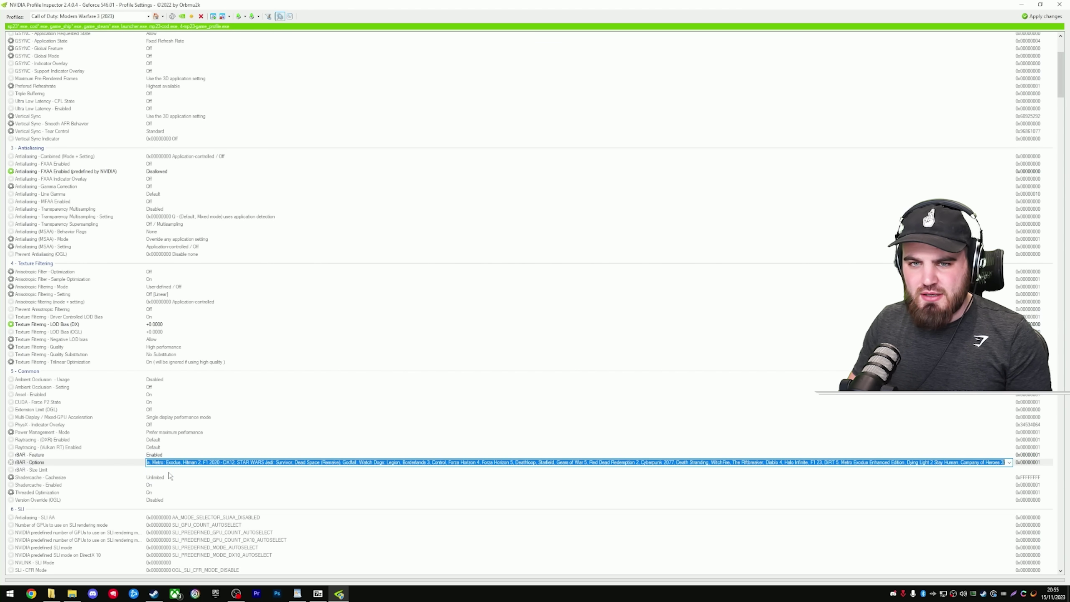
left_click(47, 471)
left_click(1009, 469)
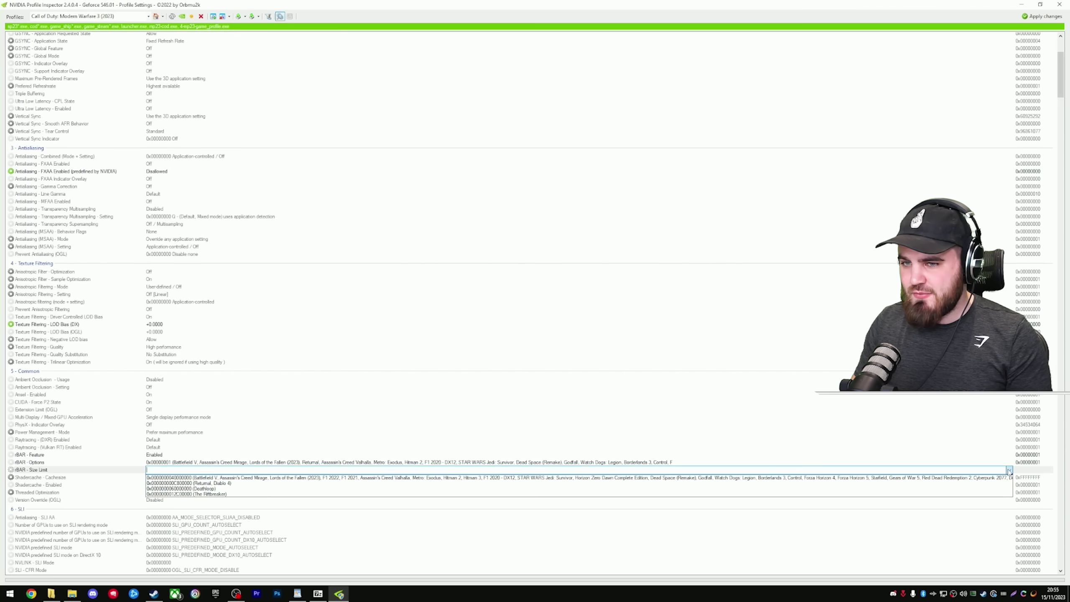
left_click(173, 478)
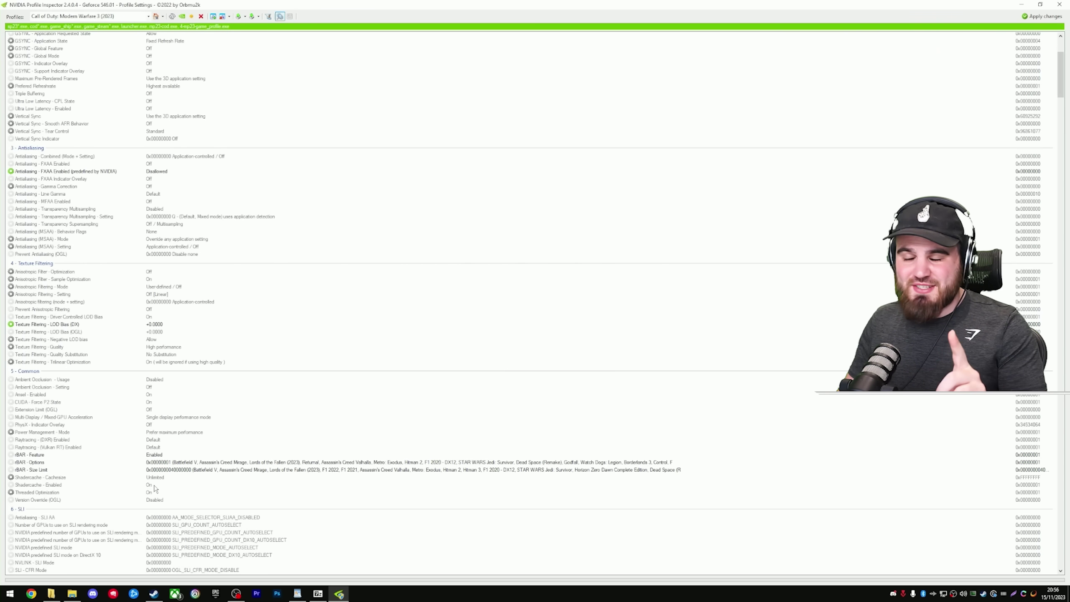
left_click(1040, 17)
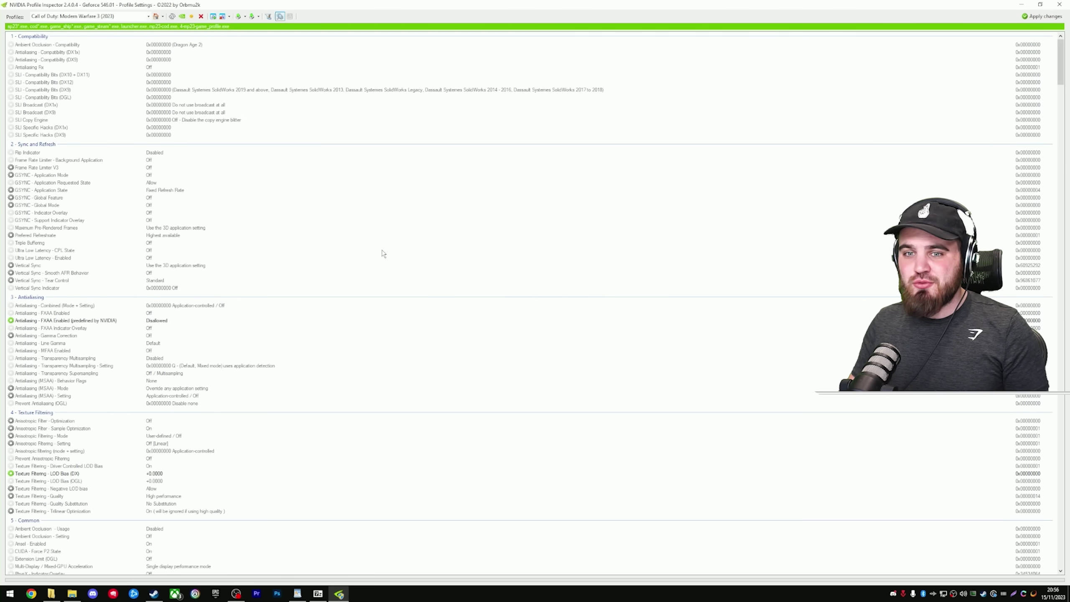
scroll(303, 343, "down", 8)
scroll(115, 462, "down", 1)
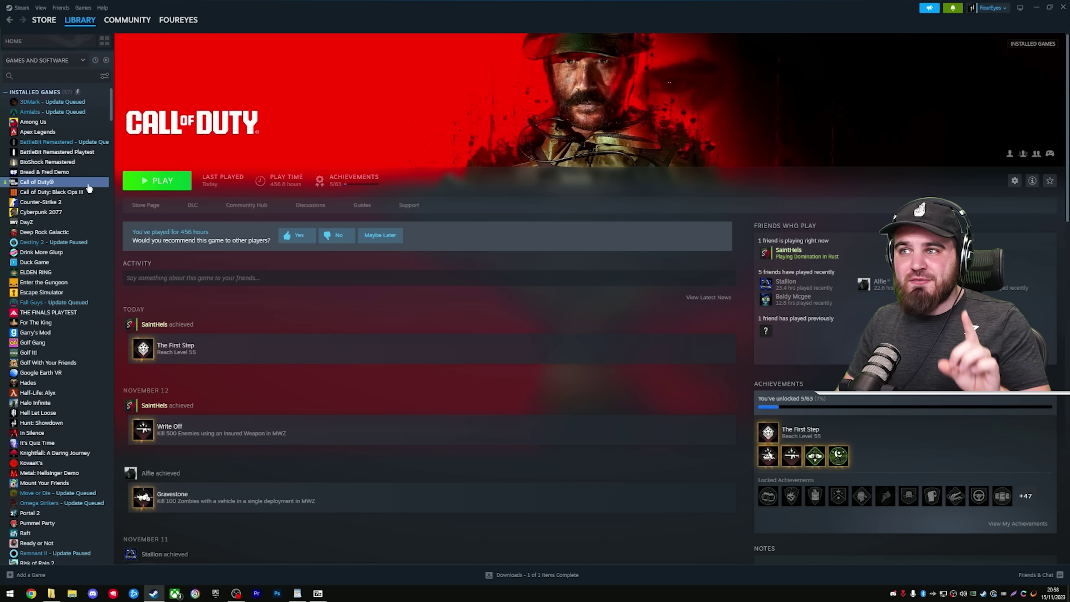
In the Steam library, open Call of Duty's installation folder from its installed files properties, leaving only the folder window open
right_click(65, 182)
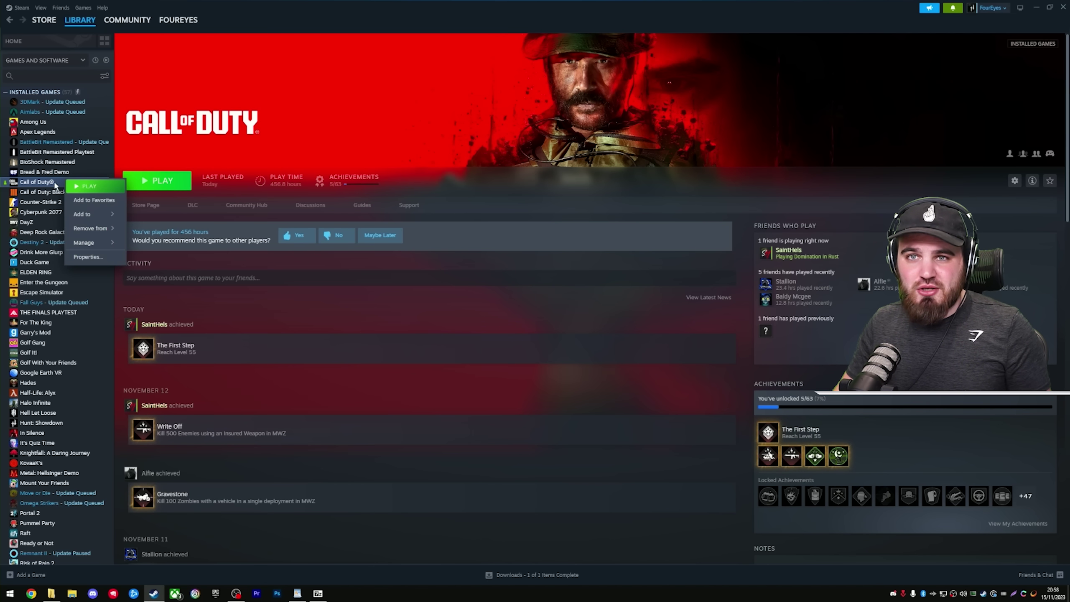
left_click(85, 259)
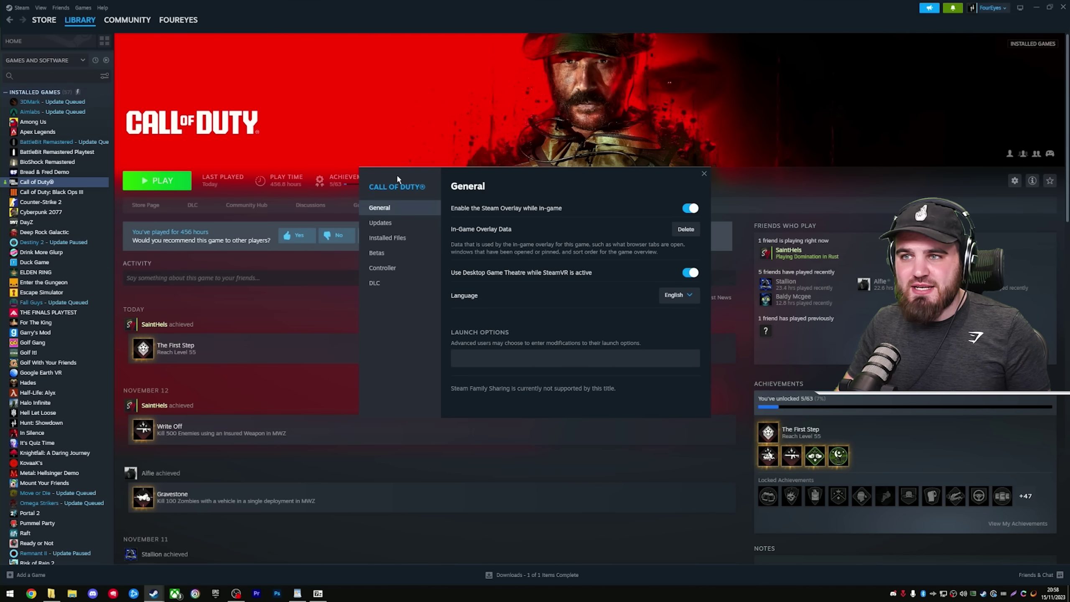
left_click(405, 239)
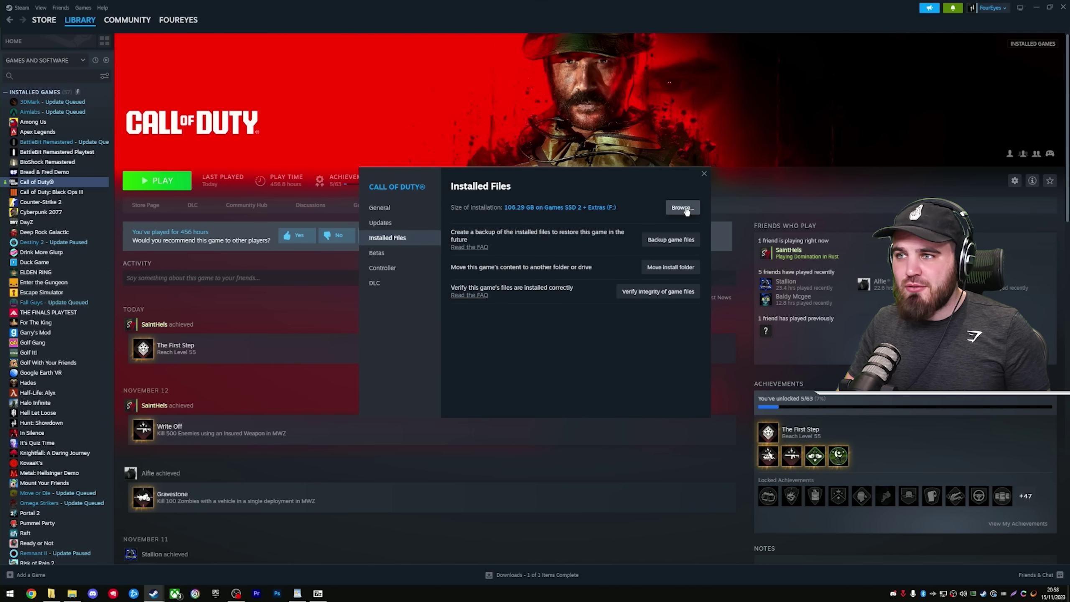
left_click(705, 173)
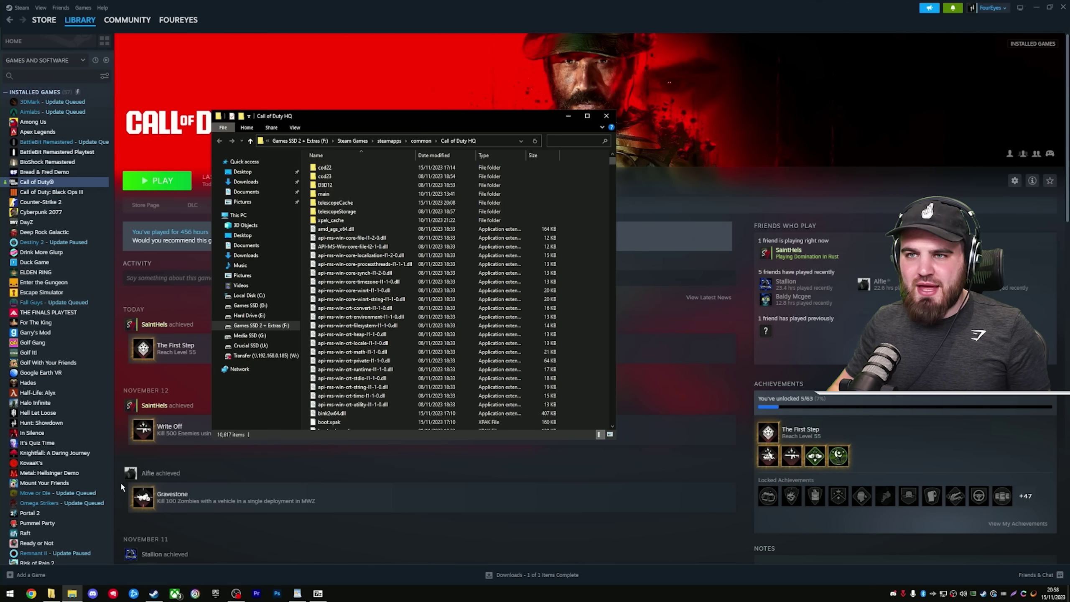
left_click_drag(348, 118, 285, 91)
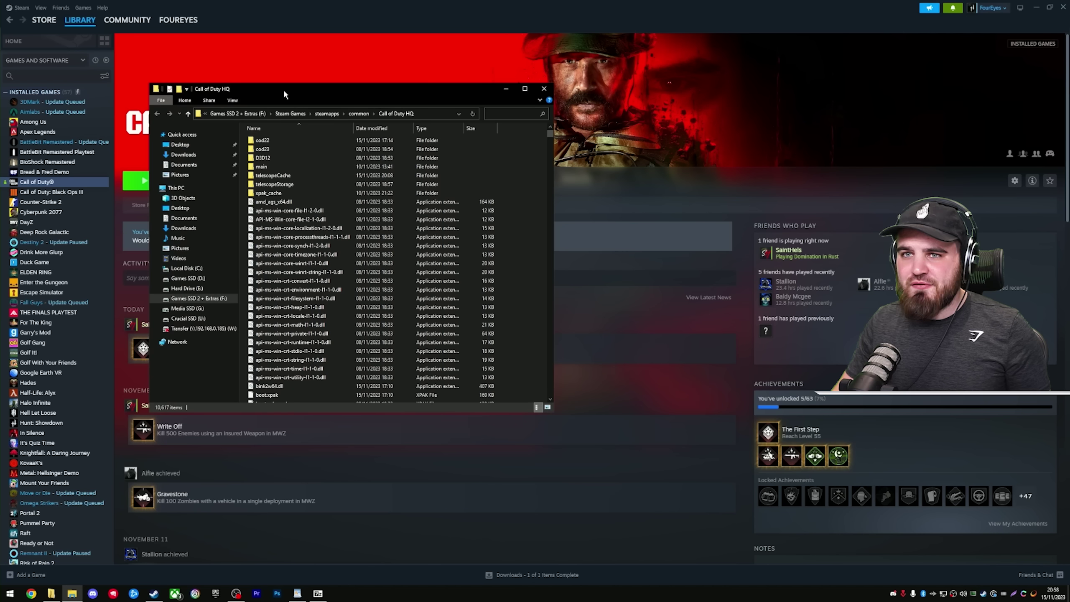
Delete all files in the cod23 folder's shadercache subfolder and close the folder window
double_click(279, 150)
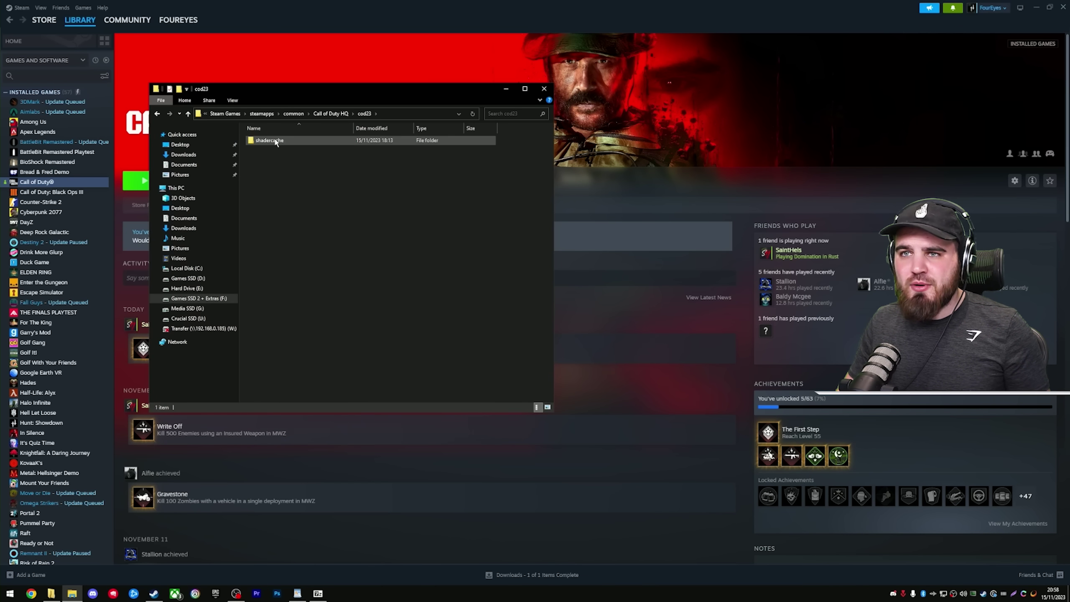
double_click(274, 142)
left_click(297, 272)
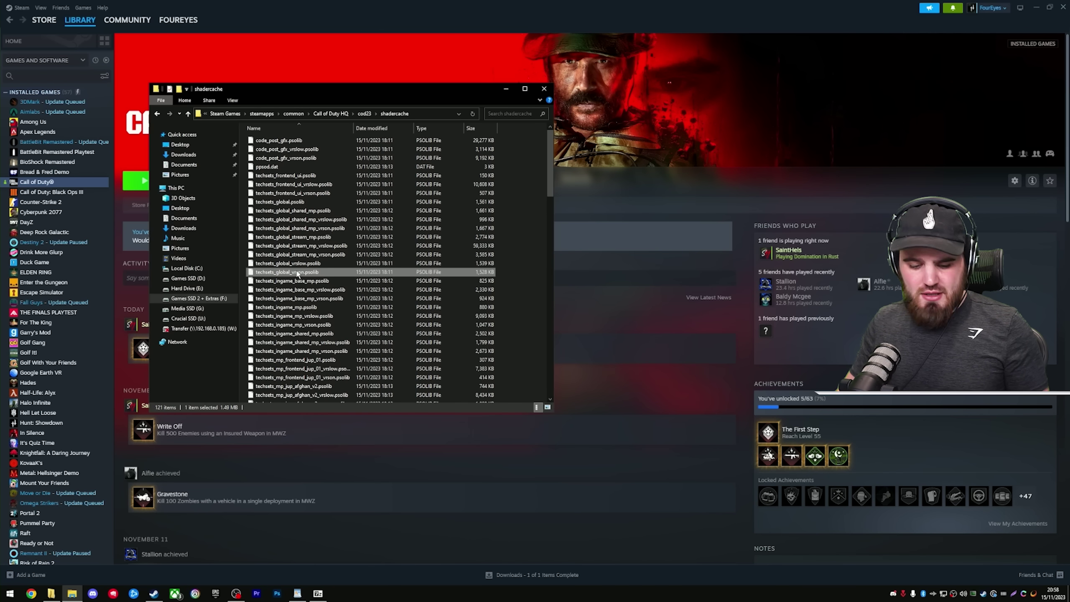
key("ctrl+a")
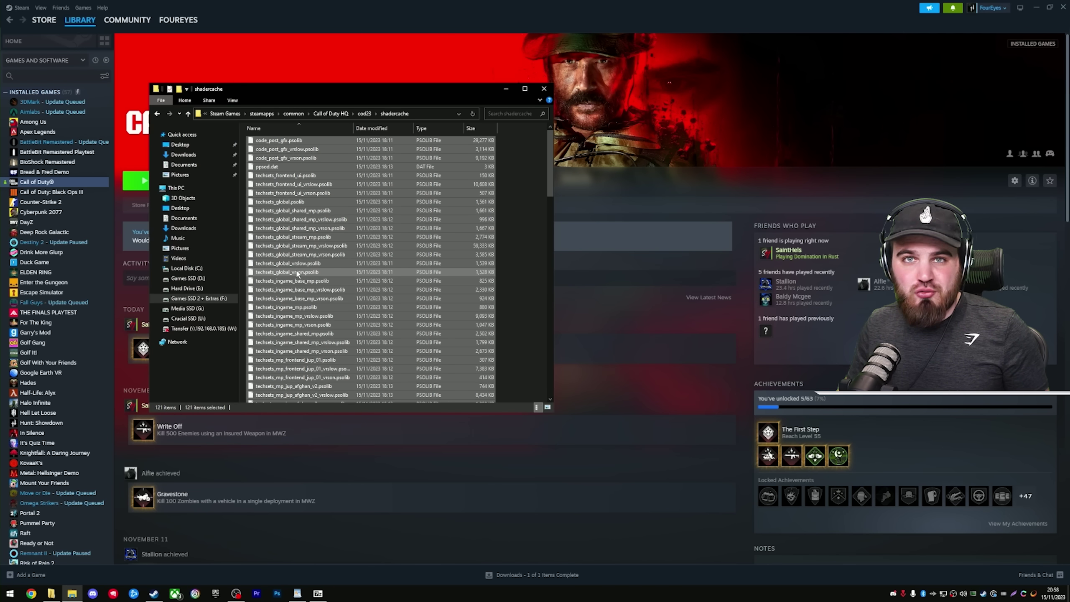
key("Delete")
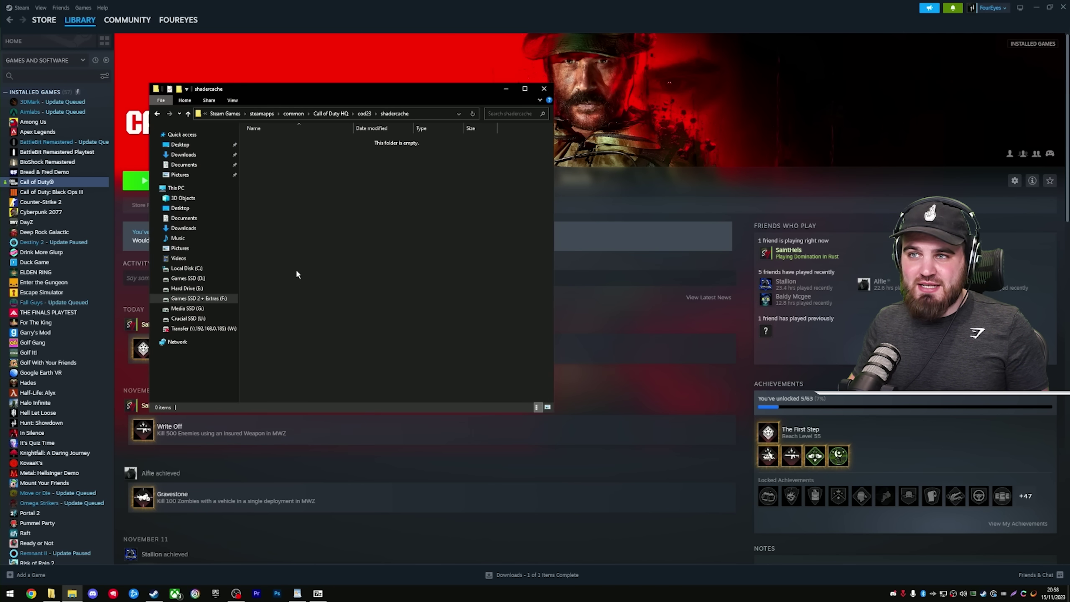
left_click(543, 88)
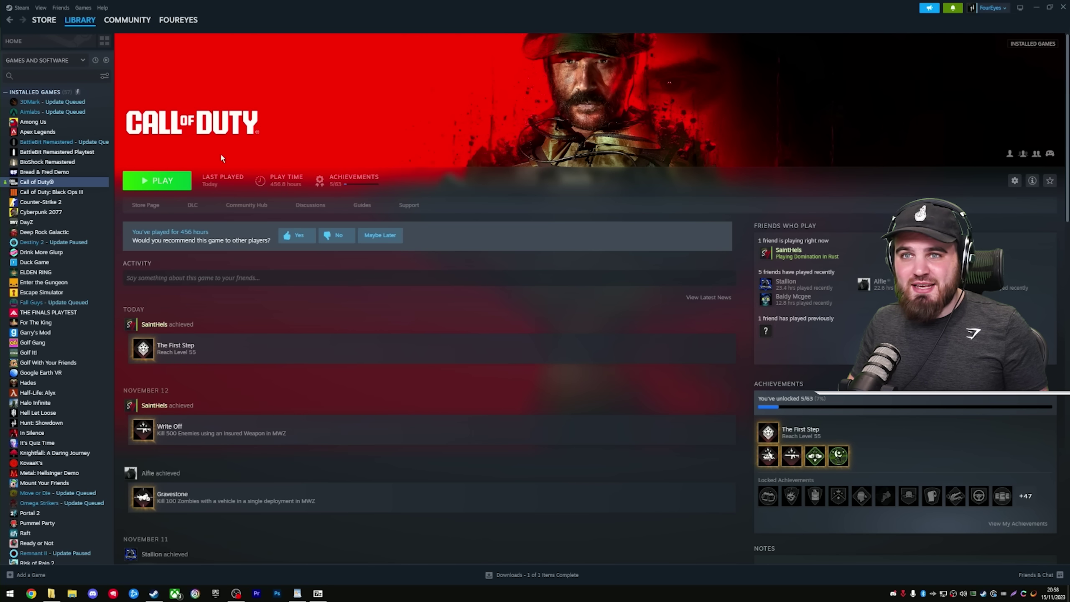